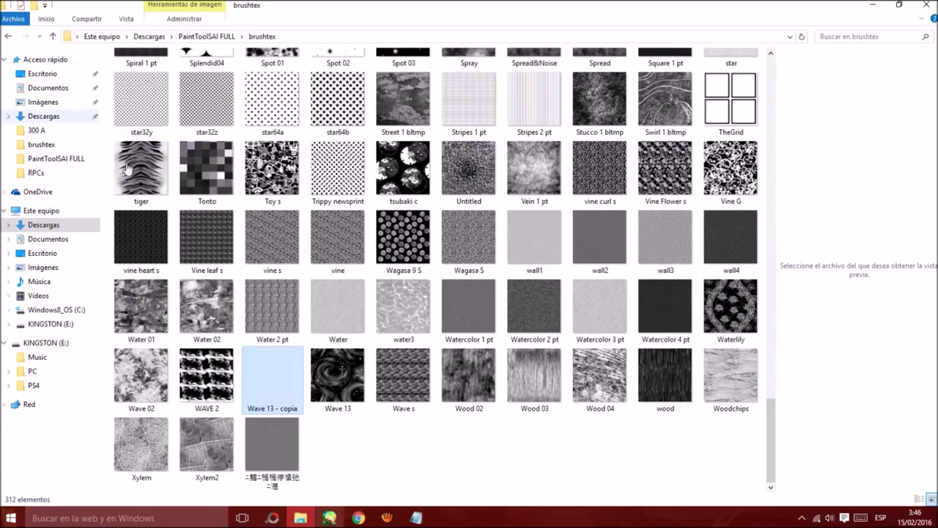
Step: Open Wave 13 - copia.bmp in PaintTool SAI and clear the swirl artwork from its layer
click(314, 519)
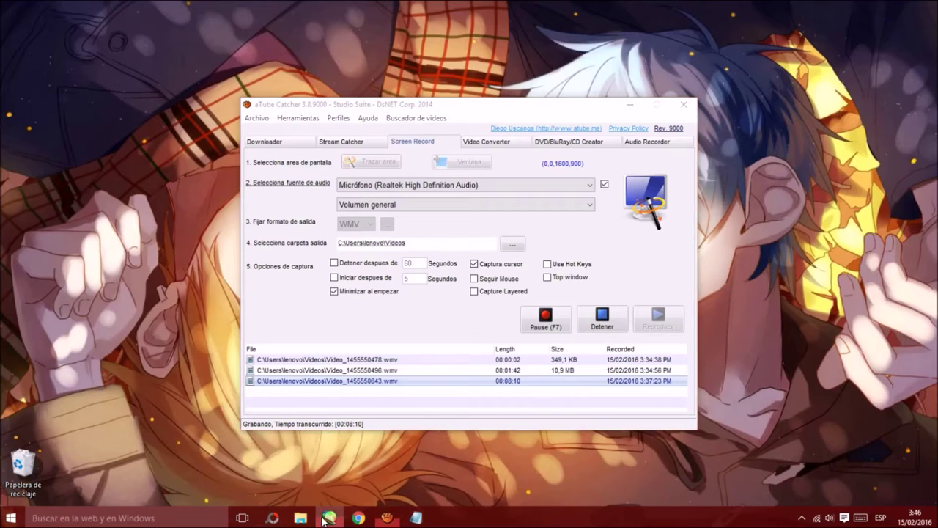
click(331, 519)
click(20, 20)
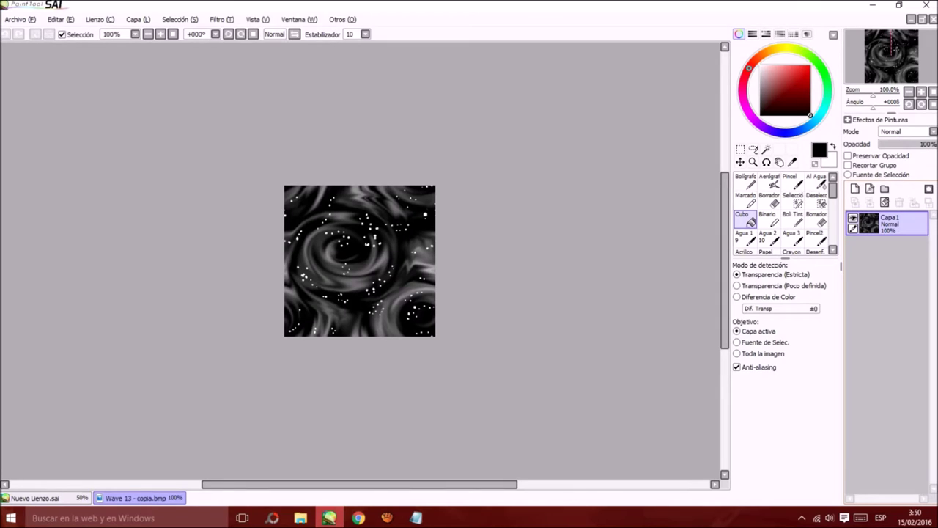
scroll(370, 272, up, 2)
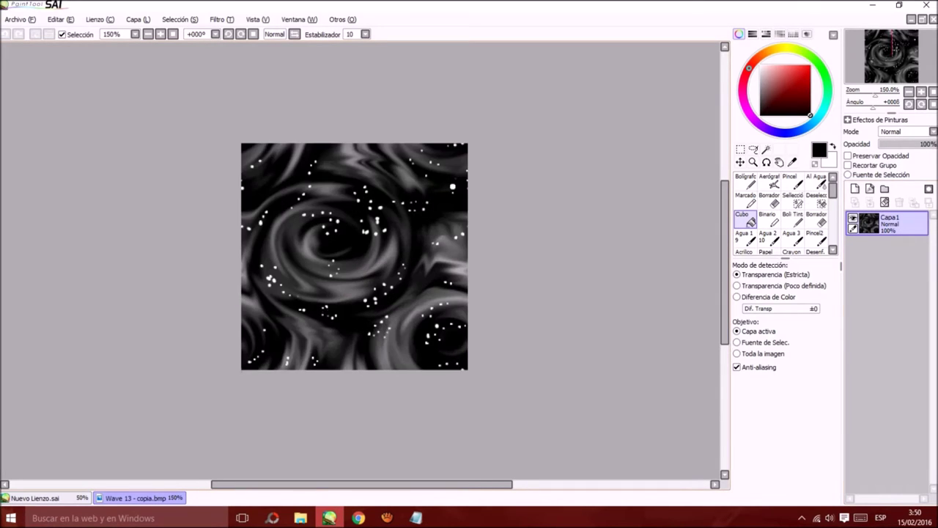
click(885, 203)
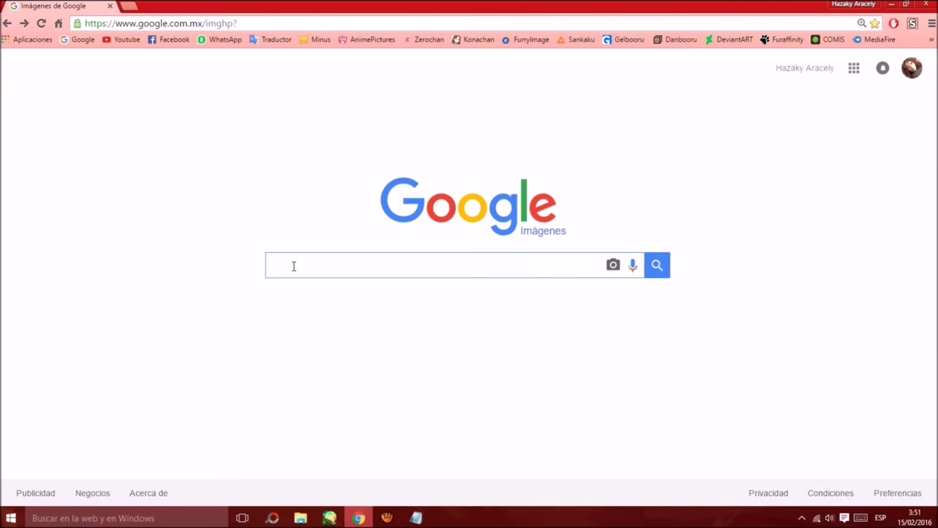
Step: Search Google Images in Chrome for "Estrellas texturas" and browse the results
text(Estrellas texturas)
key(Return)
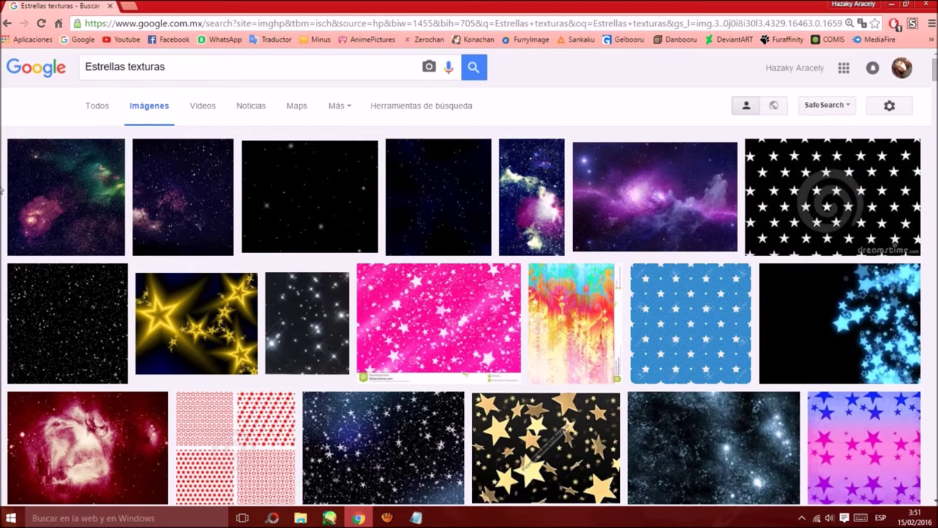
scroll(2, 189, down, 5)
scroll(2, 190, down, 3)
scroll(188, 162, up, 2)
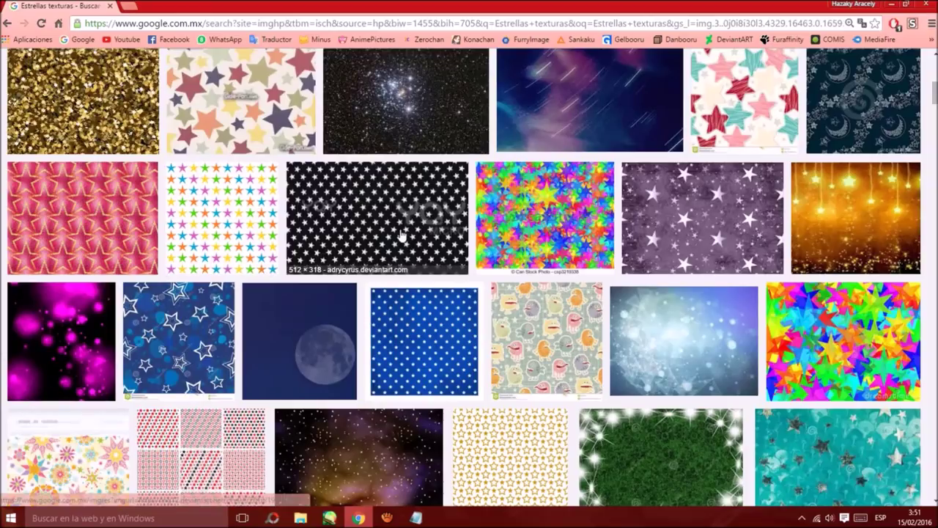
scroll(401, 234, up, 6)
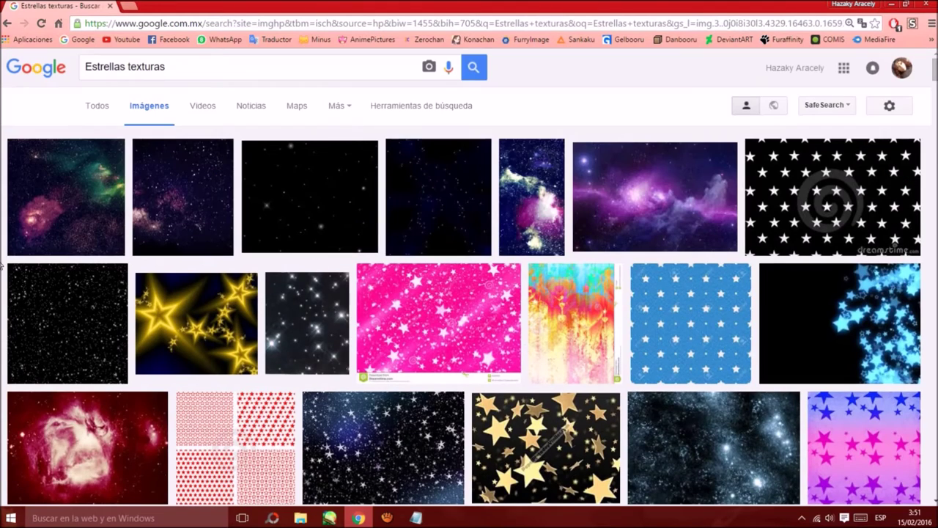
Step: Change the image search to "Estrellas png" and look through the results for a star pattern
drag(201, 68, 132, 101)
key(BackSpace)
key(BackSpace)
text(png)
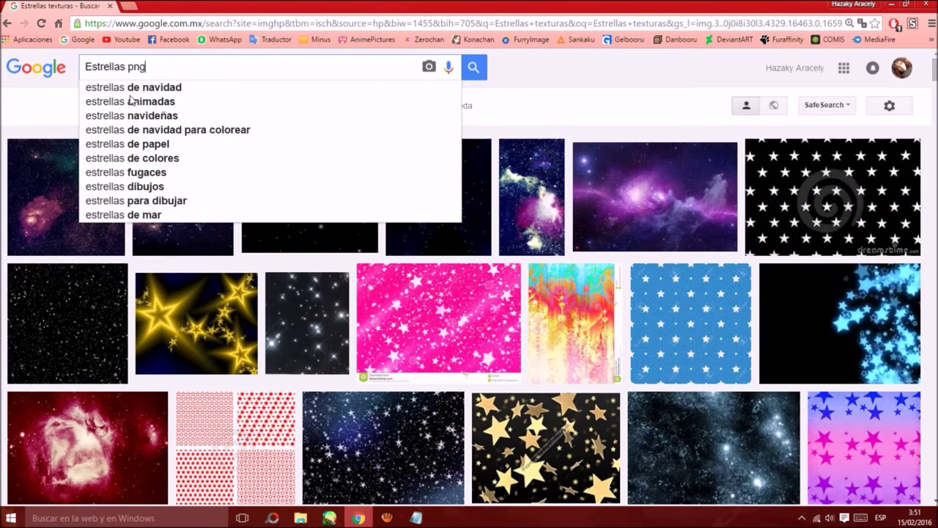
key(Return)
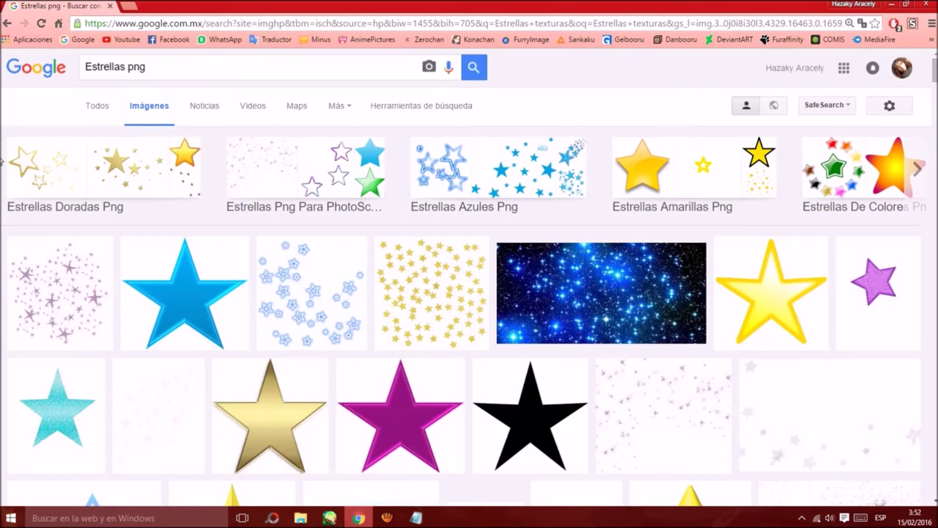
scroll(3, 162, down, 5)
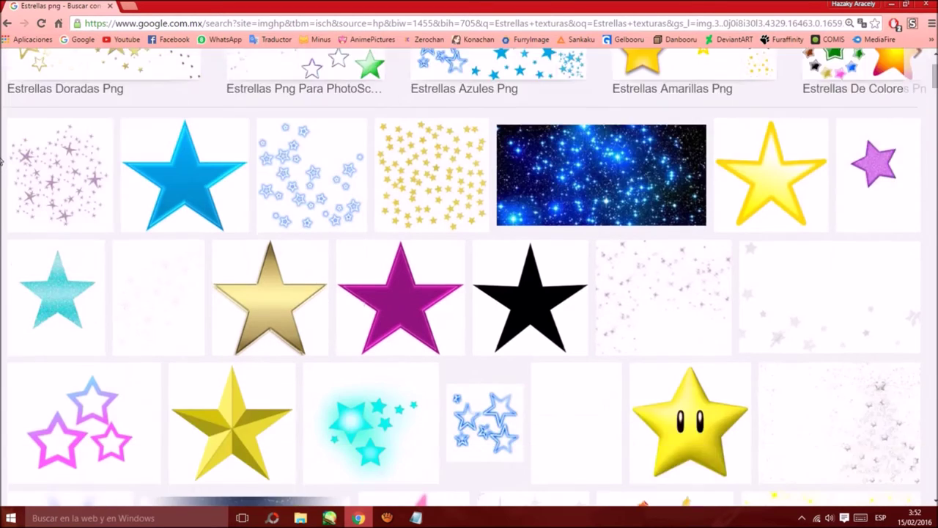
scroll(2, 162, up, 3)
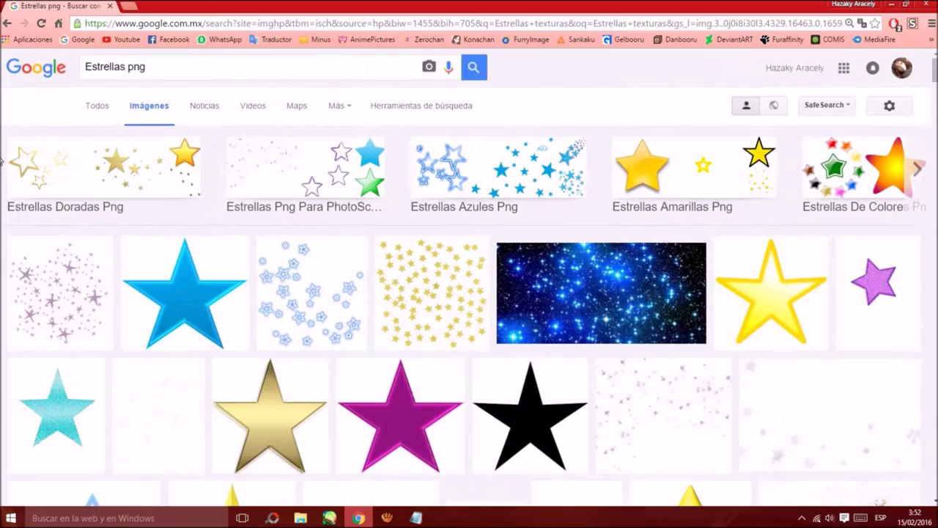
Step: View the scattered blue neon stars image at full size and save it to the Downloads folder
click(313, 288)
scroll(468, 281, down, 1)
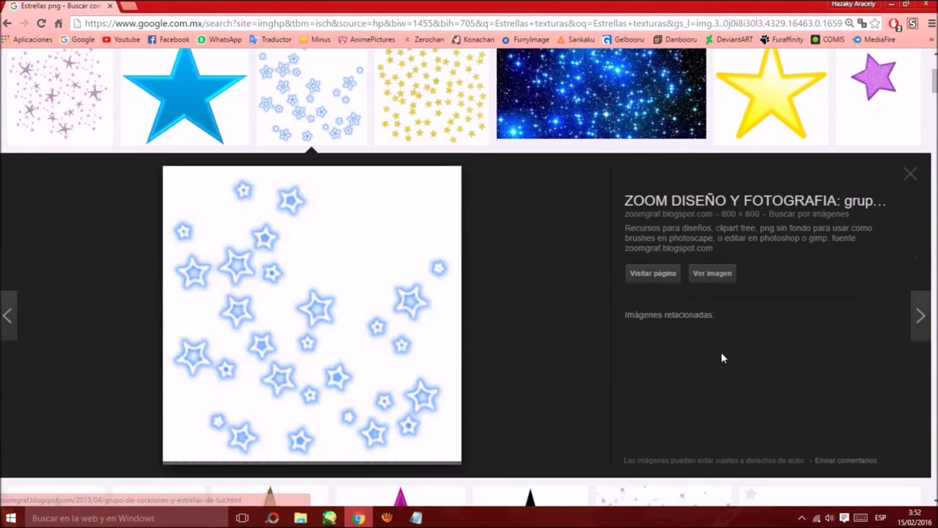
click(711, 274)
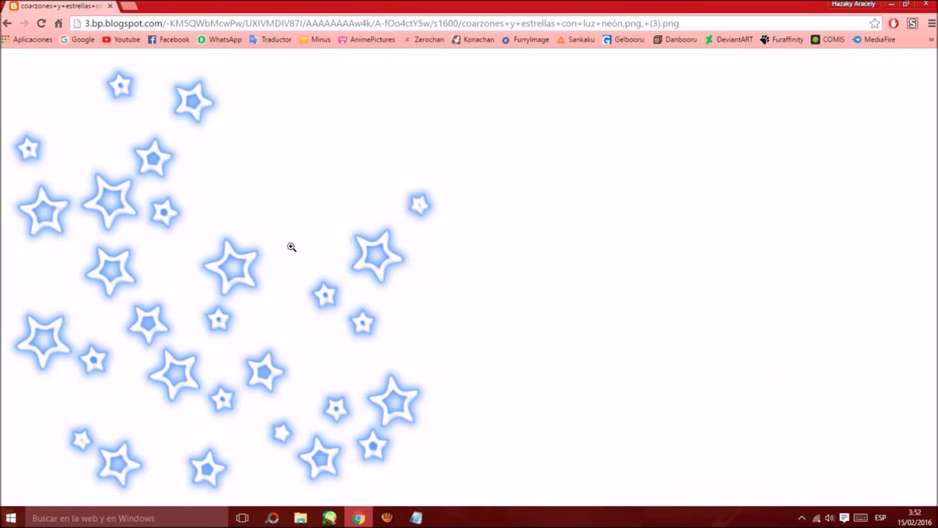
click(292, 247)
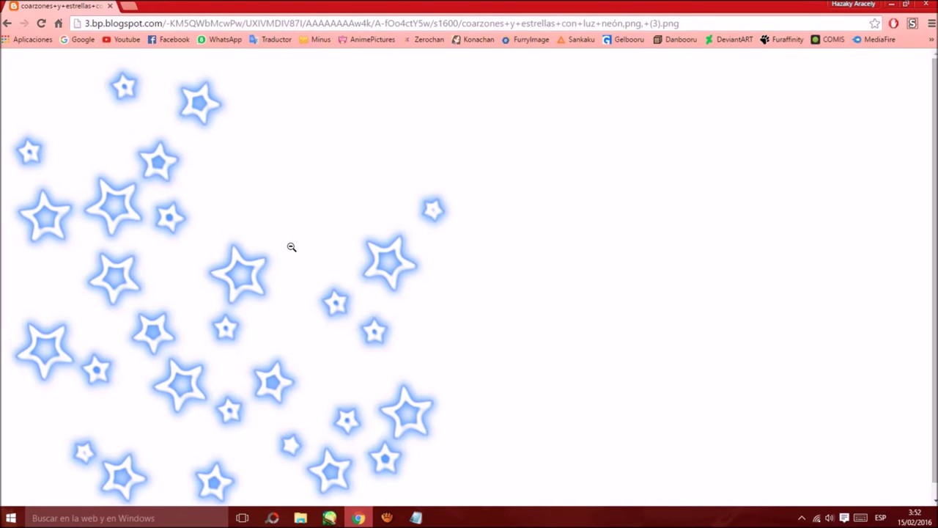
right_click(291, 247)
click(308, 269)
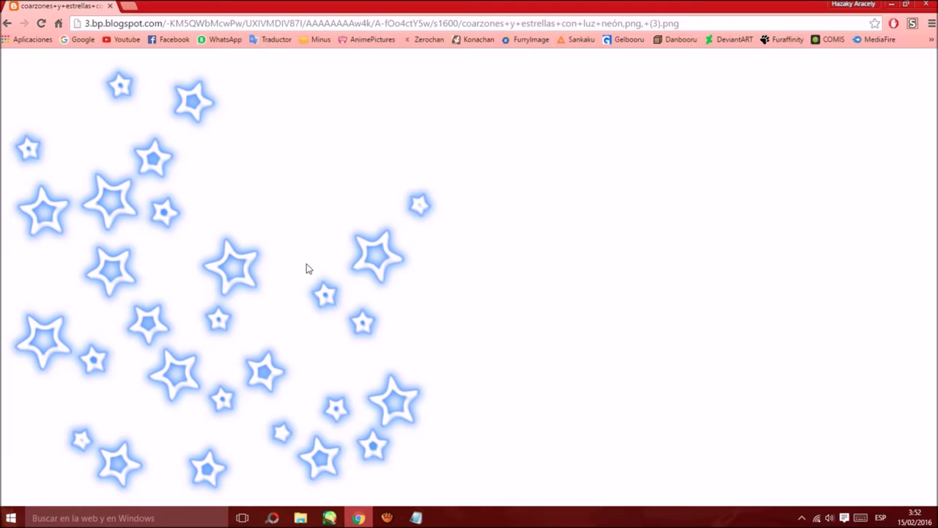
key(Escape)
Step: Switch to PaintTool SAI and open the downloaded neon stars image
click(331, 518)
click(15, 19)
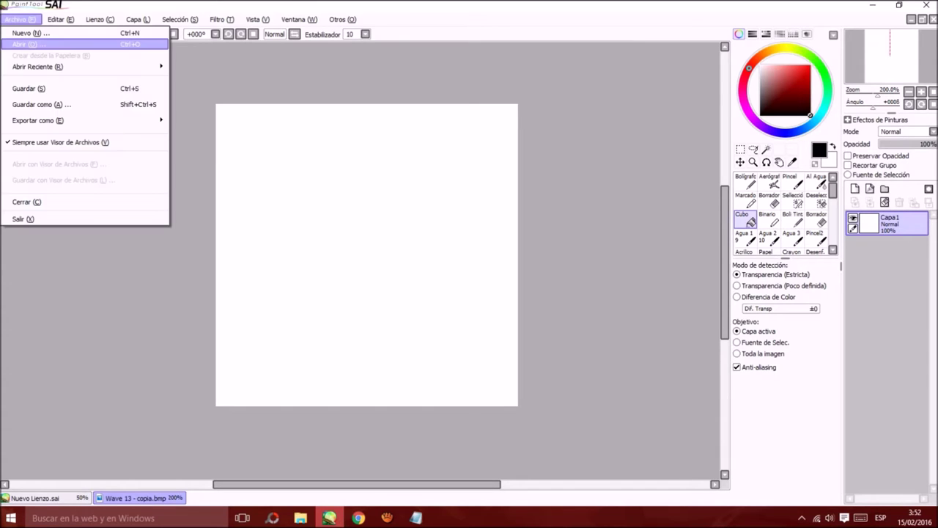
click(29, 44)
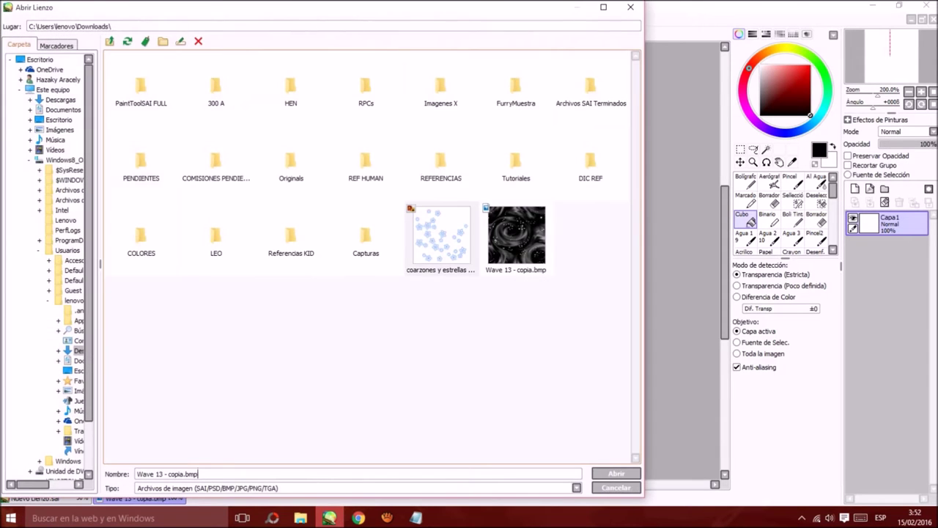
double_click(441, 236)
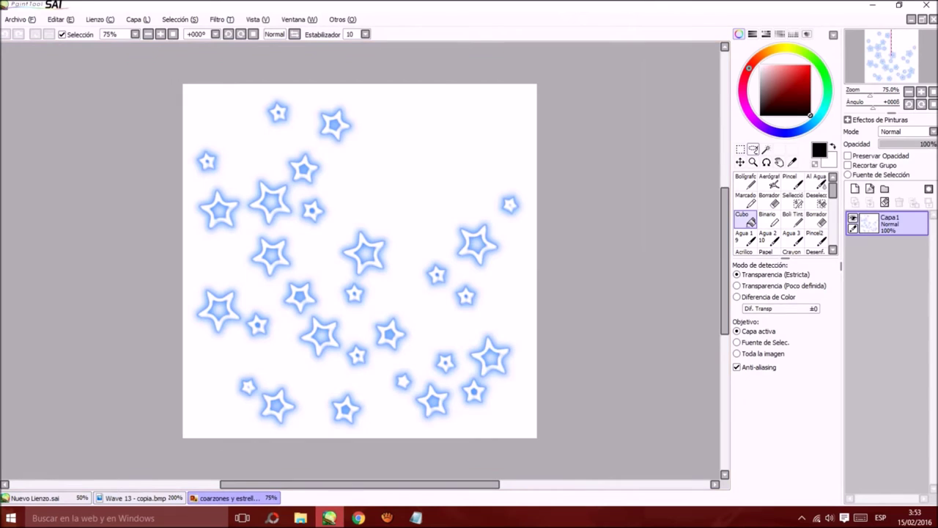
Step: Copy the entire stars image and paste it into the blank Wave 13 - copia.bmp canvas
click(741, 149)
drag(541, 442, 147, 38)
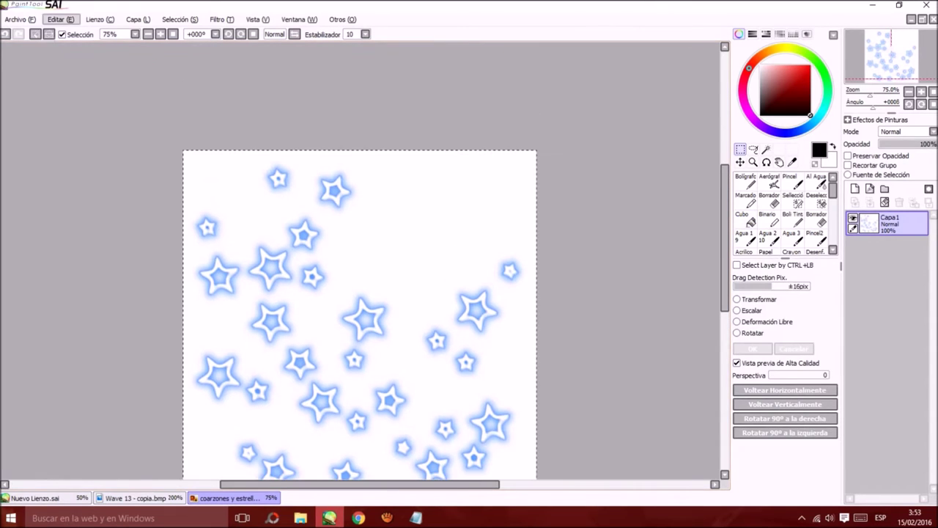
click(61, 19)
click(72, 73)
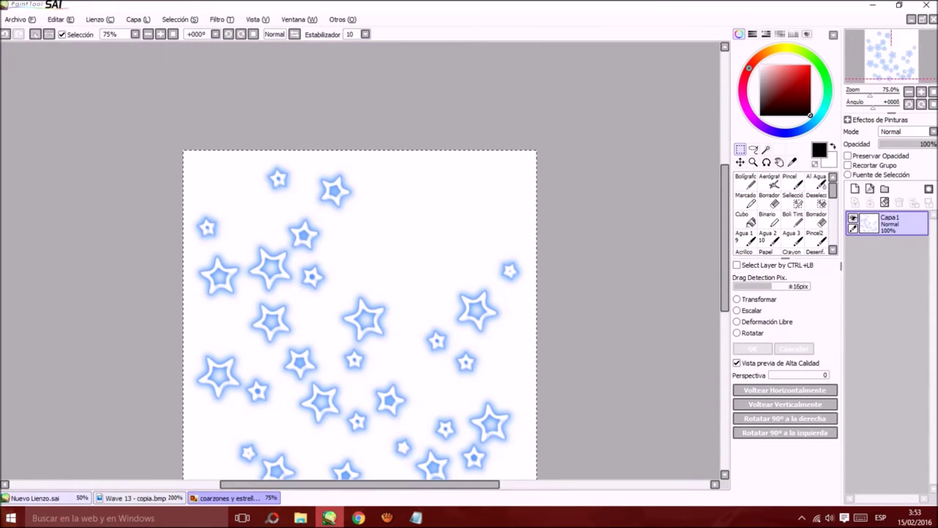
click(35, 498)
click(136, 499)
click(61, 20)
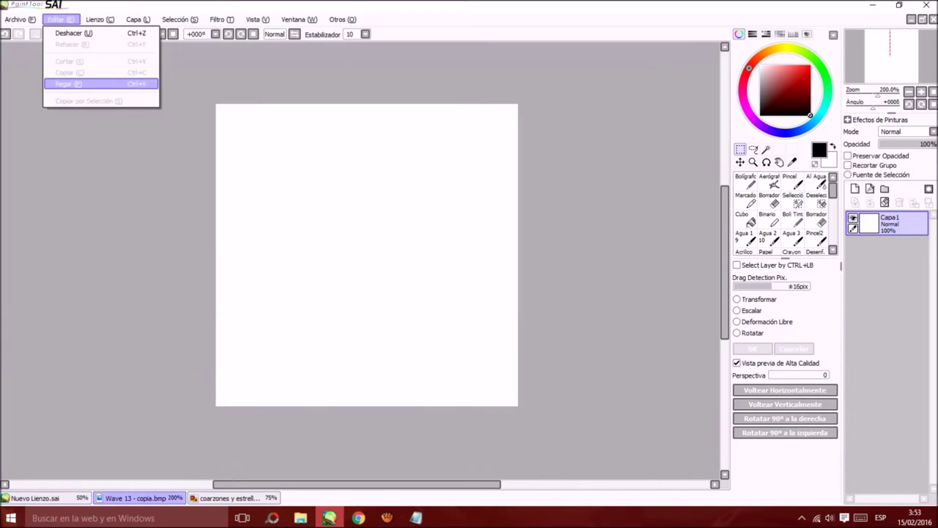
click(66, 83)
Step: Scale the pasted stars down and position them so the whole pattern fits the square canvas
click(752, 311)
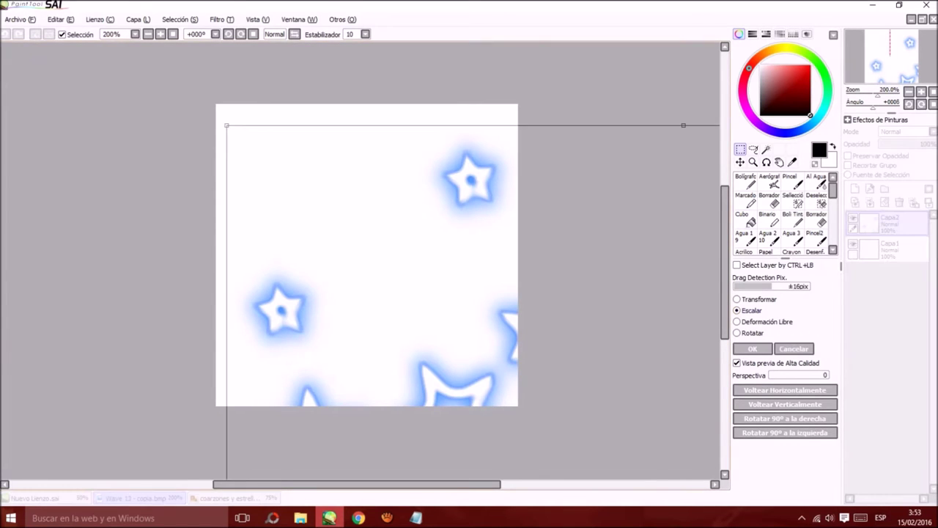
scroll(434, 161, down, 4)
drag(610, 382, 453, 223)
scroll(437, 188, up, 3)
drag(411, 191, 406, 178)
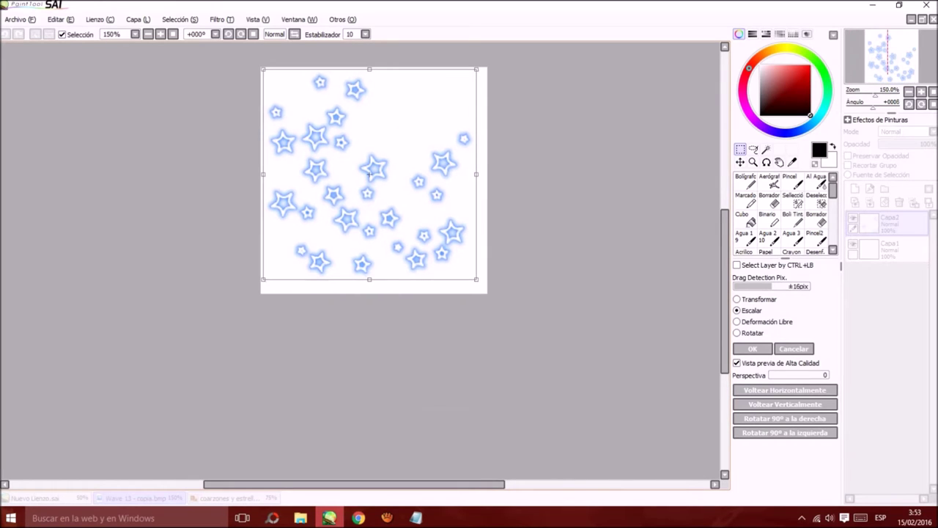
drag(476, 280, 483, 291)
click(753, 349)
Step: Move the small star near the canvas's right edge up into the empty upper-right area
scroll(359, 96, up, 2)
scroll(362, 144, down, 1)
scroll(486, 195, up, 1)
drag(549, 187, 492, 133)
click(752, 311)
drag(520, 163, 459, 66)
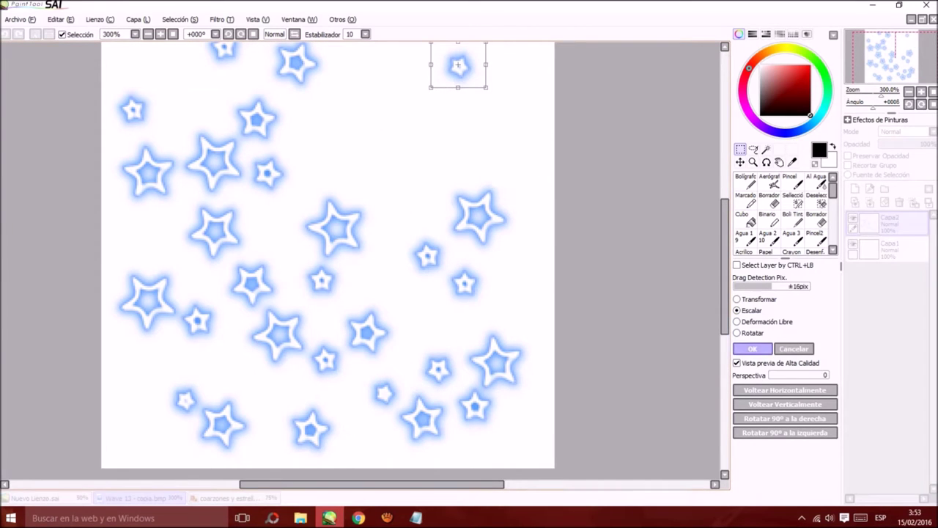
click(753, 349)
Step: Move the large central star and the small star below it up and right, and resize the pair slightly
drag(392, 282, 287, 170)
key(ctrl+d)
drag(385, 303, 296, 189)
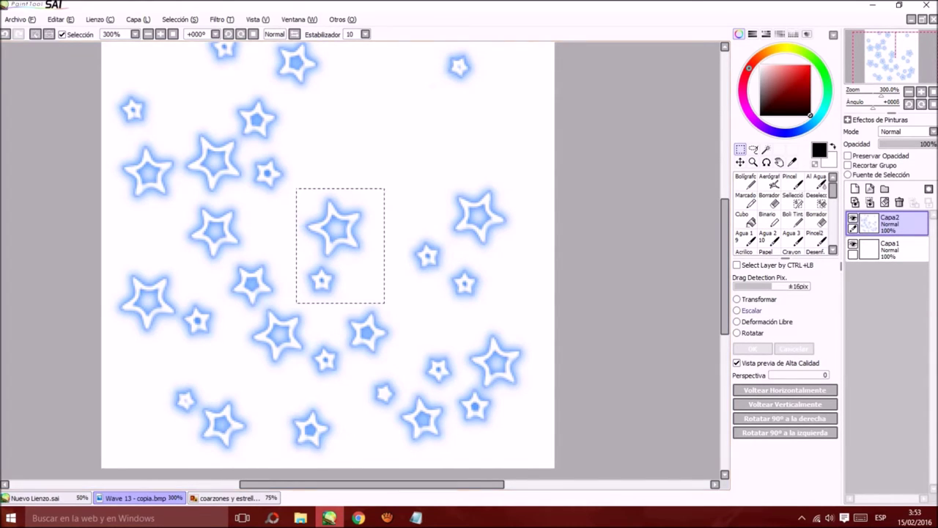
click(751, 311)
drag(340, 246, 397, 156)
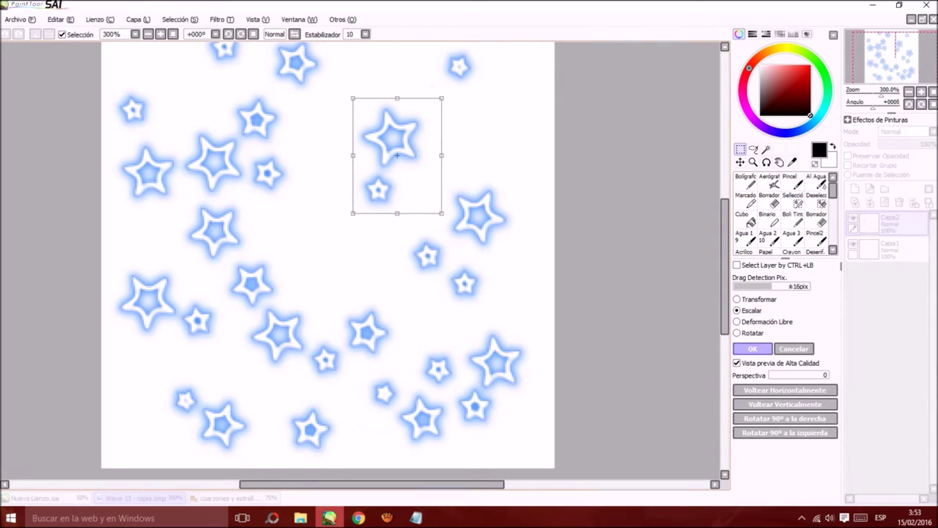
drag(442, 214, 461, 191)
click(753, 349)
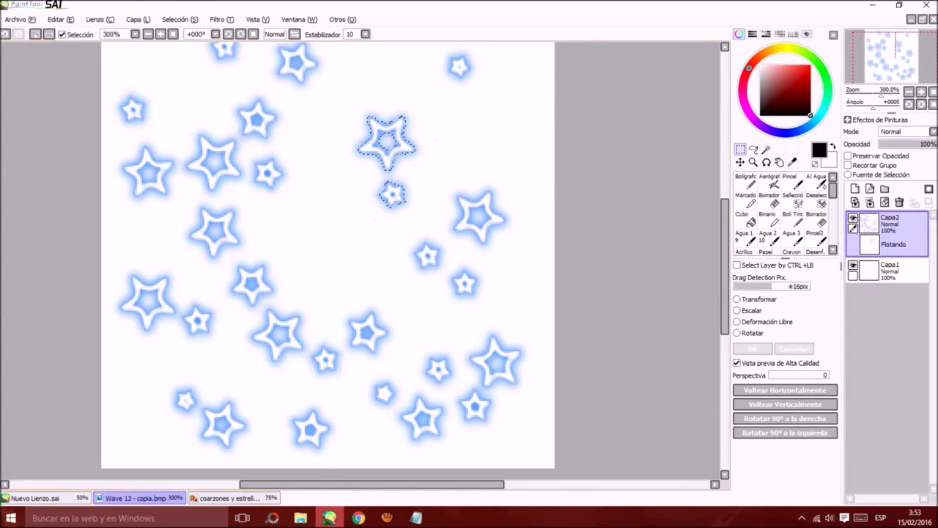
Step: Move the small star beside the large upper-left star into the gap at the canvas centre, then deselect
drag(298, 300, 224, 277)
mouse_move(298, 210)
mouse_down()
mouse_move(248, 149)
mouse_move(327, 251)
mouse_move(320, 235)
mouse_up()
key(ctrl+t)
click(753, 349)
click(35, 34)
Step: Shift the whole star pattern slightly right and scale it to fill the canvas more evenly
scroll(288, 196, down, 3)
scroll(275, 168, up, 2)
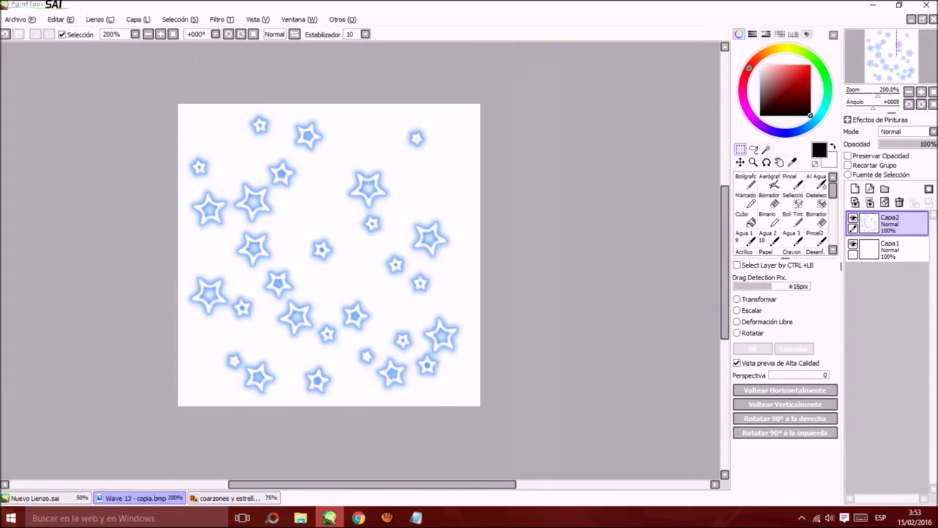
click(752, 332)
drag(396, 253, 403, 251)
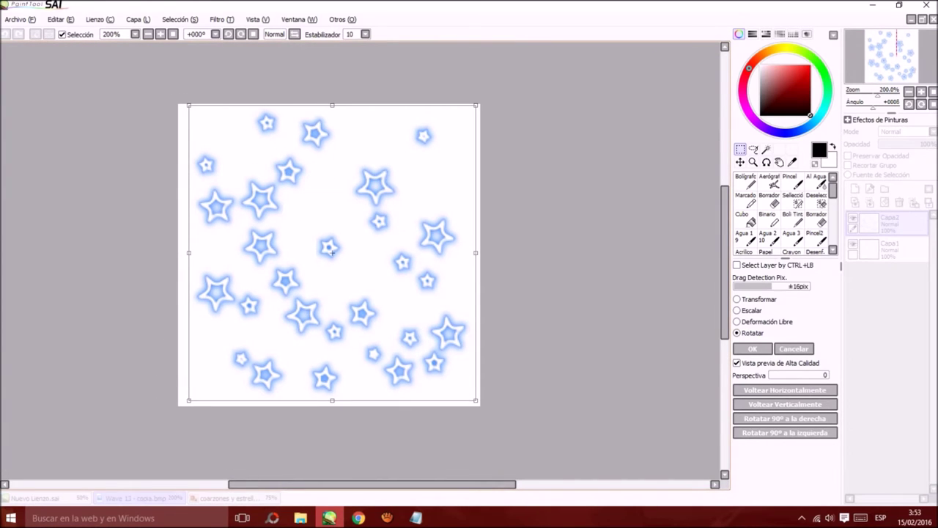
click(752, 311)
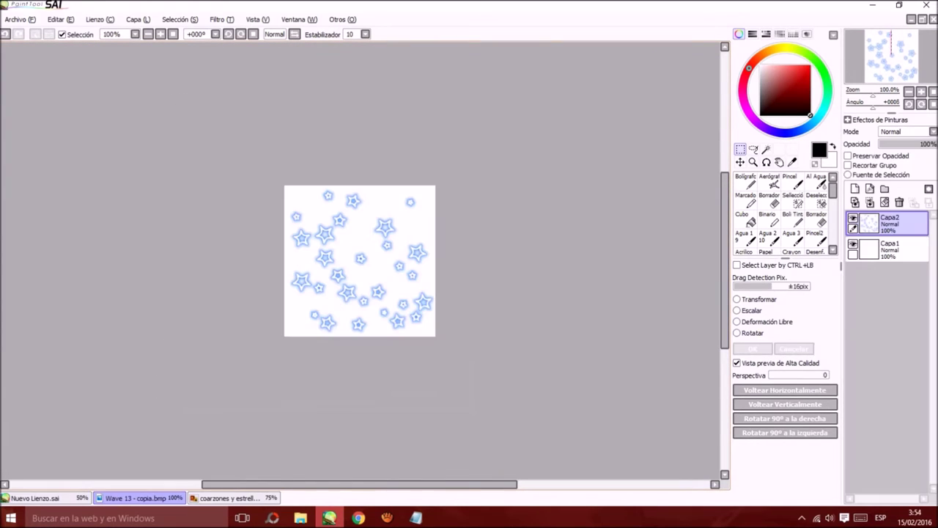
scroll(360, 261, up, 2)
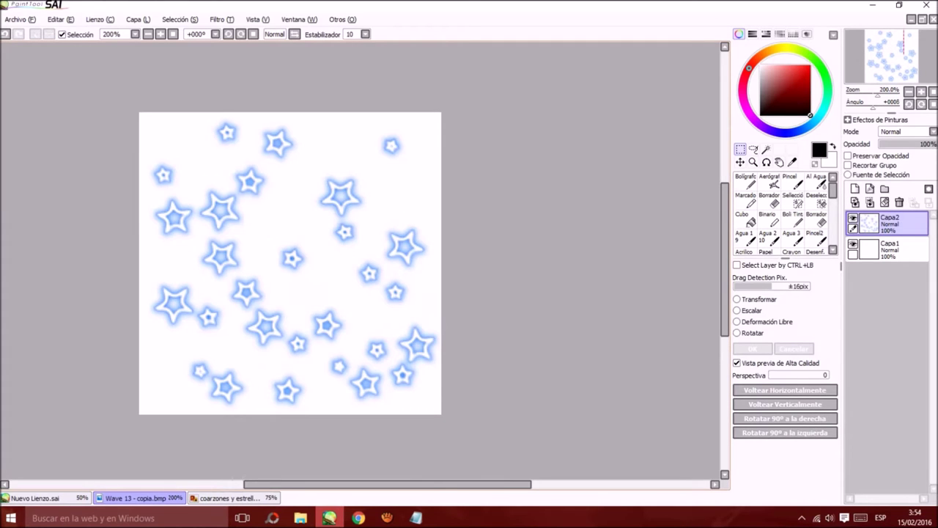
Step: In Nuevo Lienzo.sai, choose the Pincel brush and set its texture to A Inu
click(330, 518)
click(313, 518)
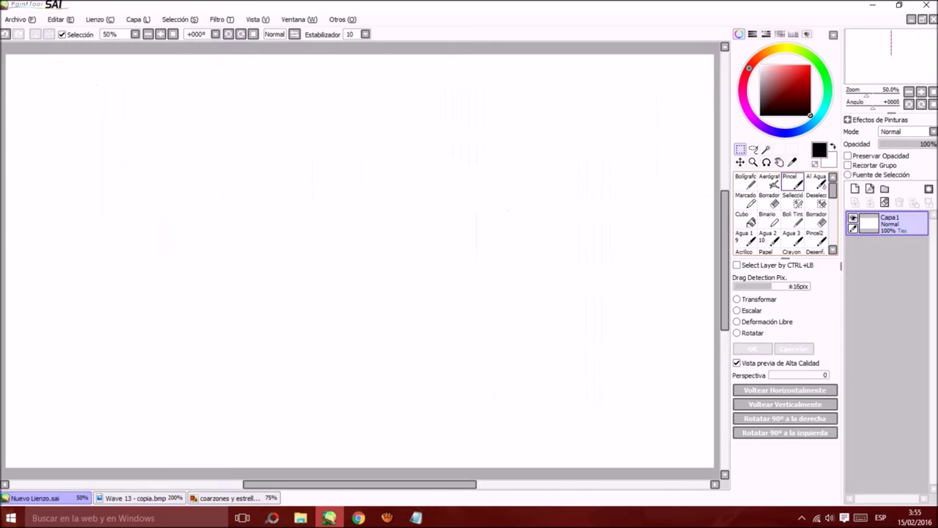
click(792, 182)
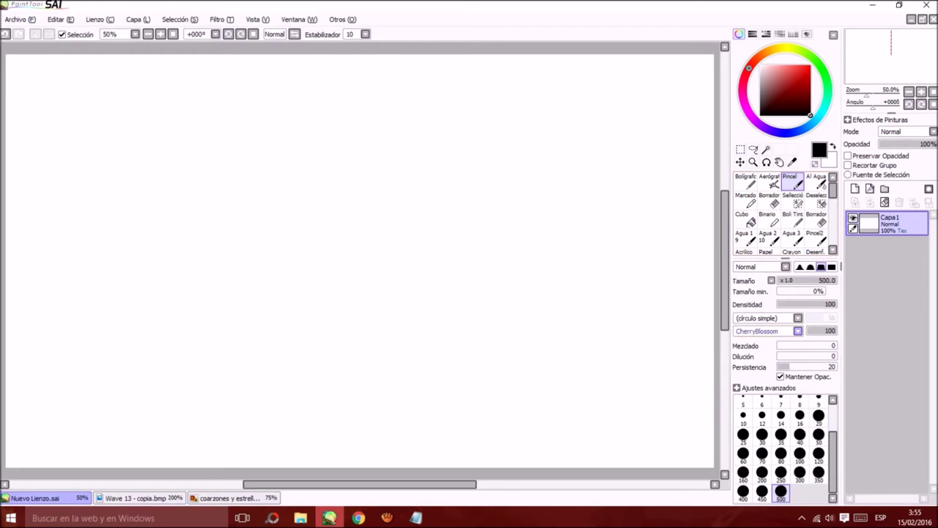
click(777, 332)
click(762, 501)
Step: Paint broad black strokes across the blank canvas with the size 500 brush to test the A Inu texture
mouse_move(441, 148)
mouse_down()
mouse_move(242, 193)
mouse_move(469, 327)
mouse_move(390, 387)
mouse_up()
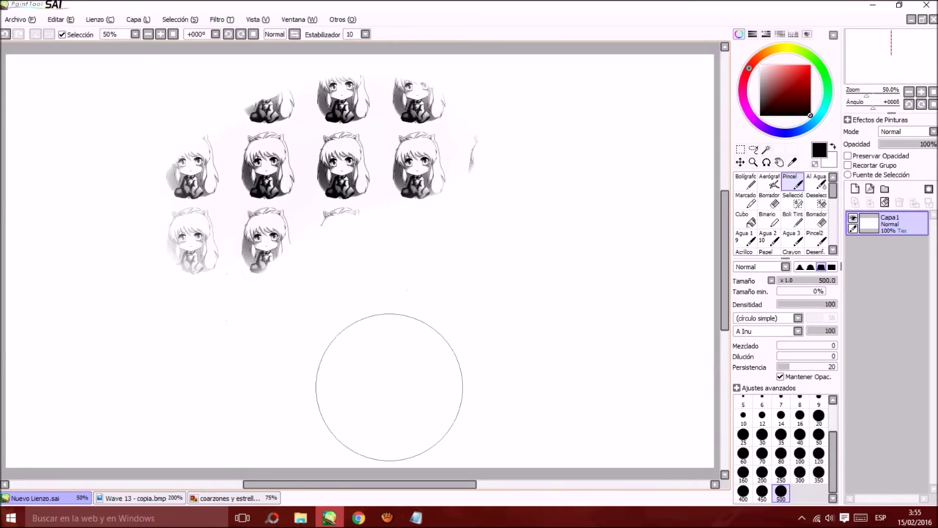
scroll(162, 137, up, 2)
scroll(157, 140, down, 1)
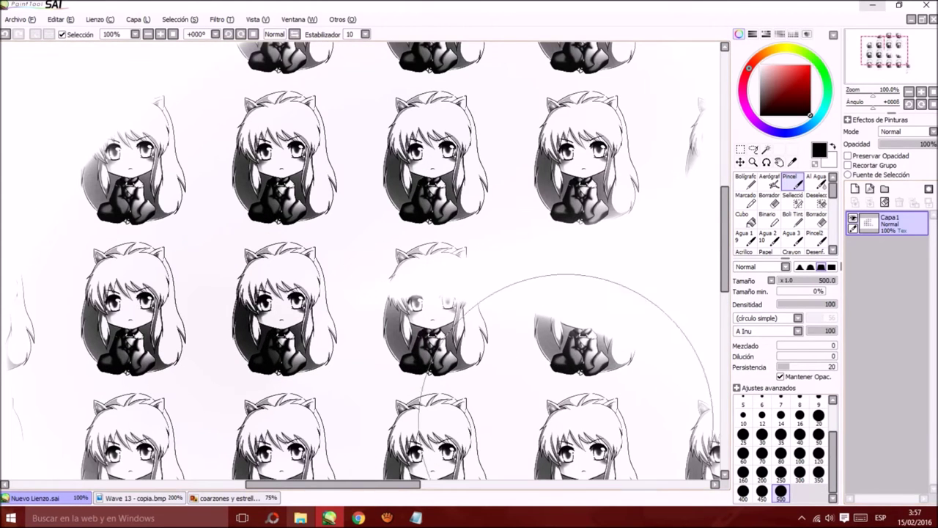
click(300, 519)
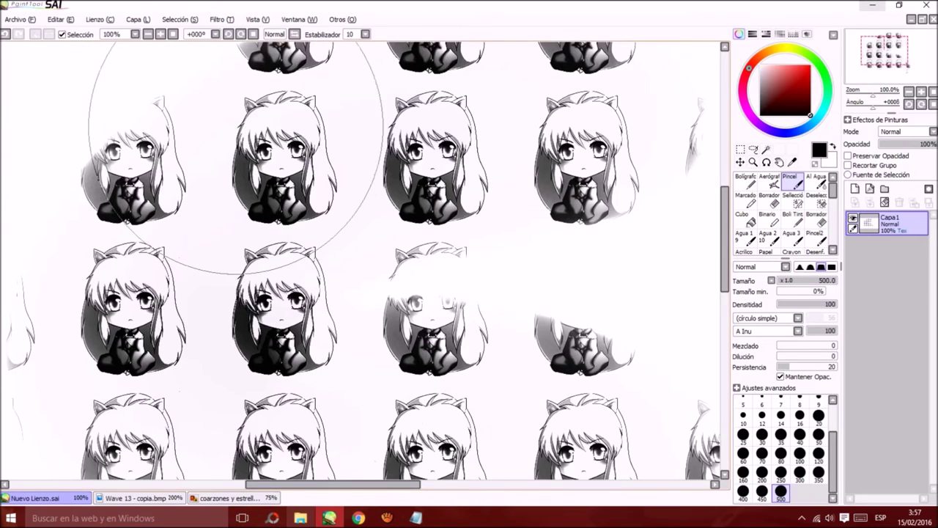
scroll(297, 120, up, 4)
scroll(236, 211, down, 6)
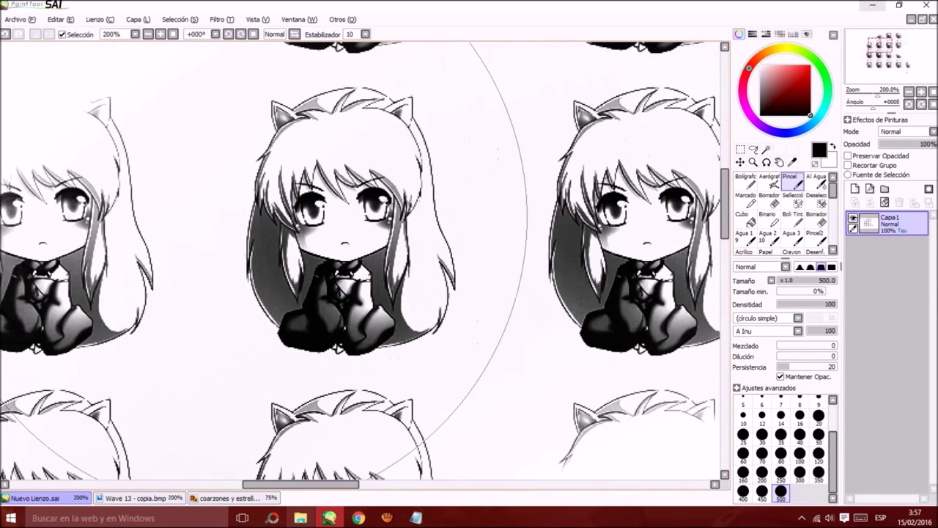
scroll(284, 216, up, 1)
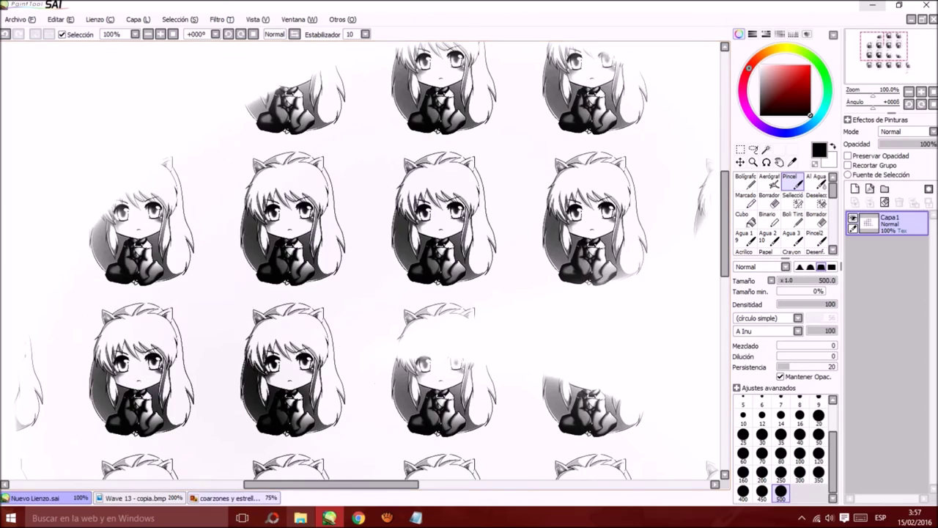
Step: In Wave 13 - copia.bmp, turn the blue stars on Capa2 grey with the colour adjustment filters and save the file
click(231, 498)
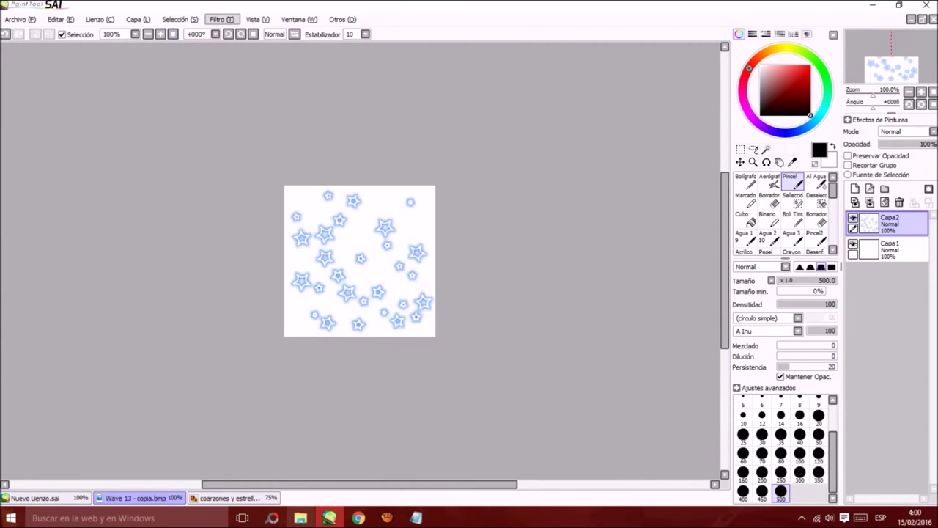
click(221, 19)
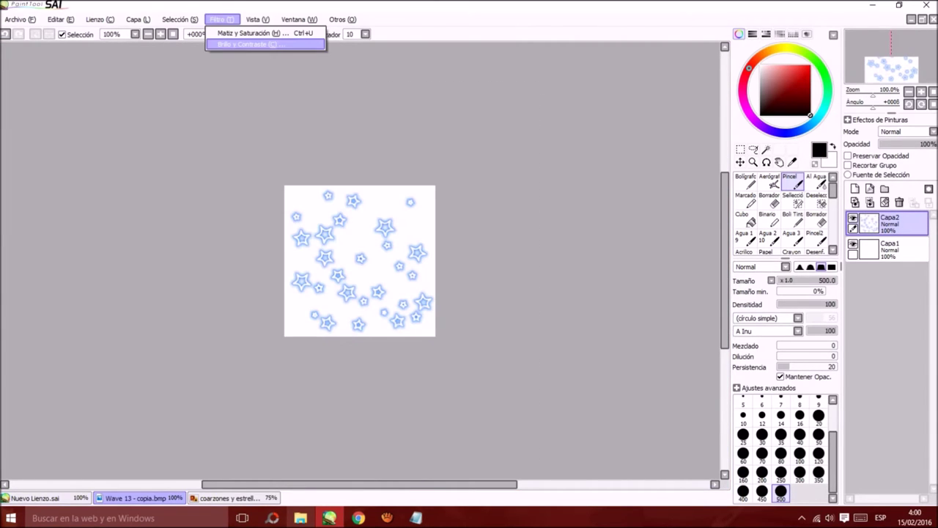
click(252, 45)
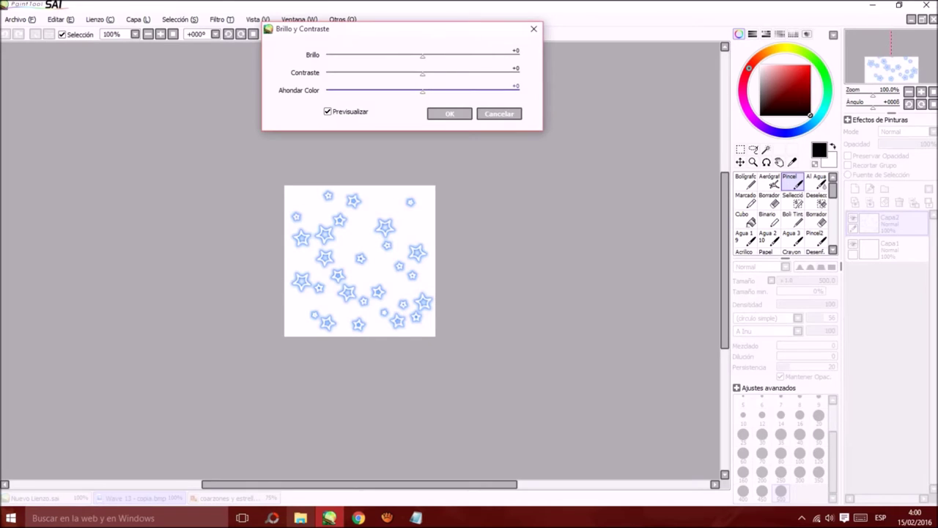
click(450, 114)
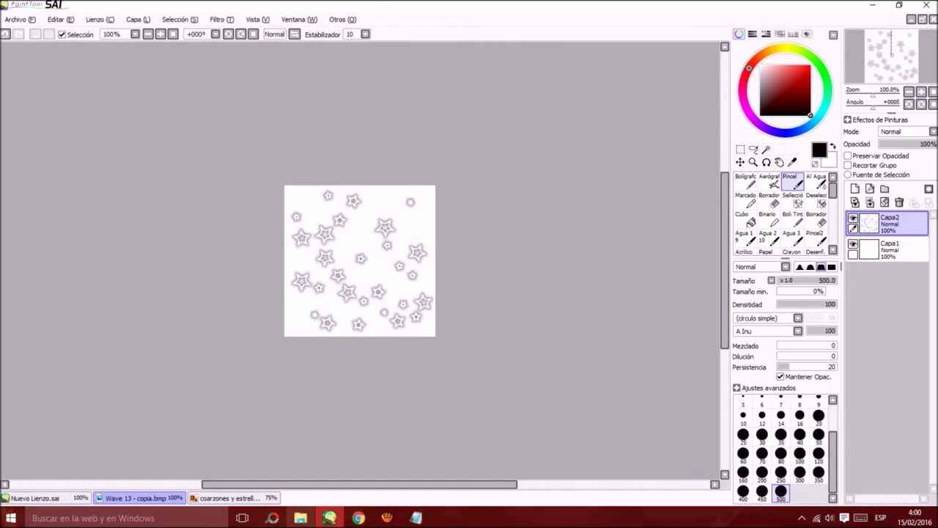
click(21, 20)
click(26, 88)
Step: Switch to PhotoScape, load the updated Wave 13 - copia.bmp, invert its colours and save it over the original file
click(272, 518)
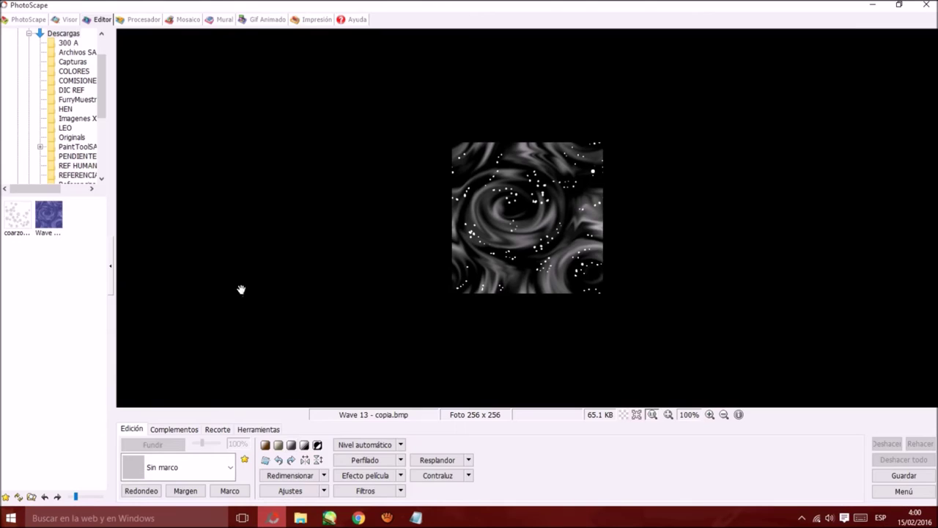
click(22, 225)
click(46, 225)
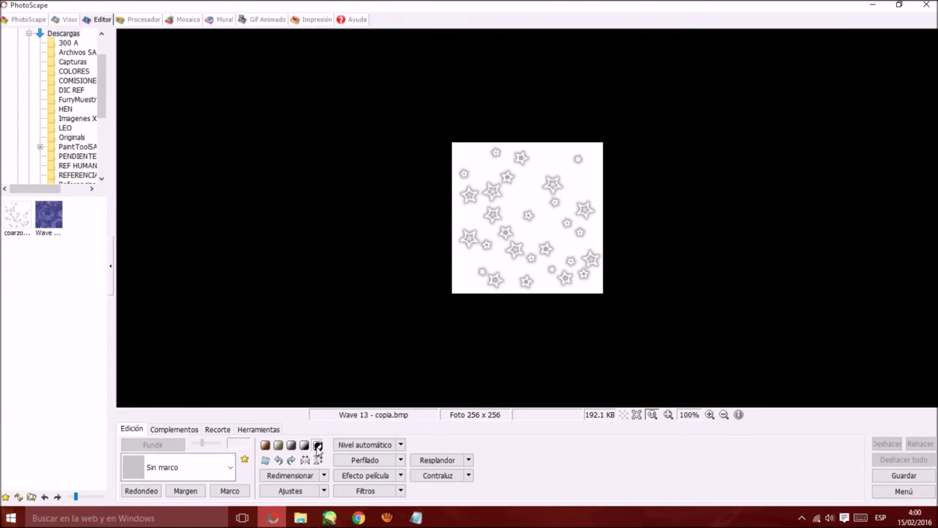
click(317, 445)
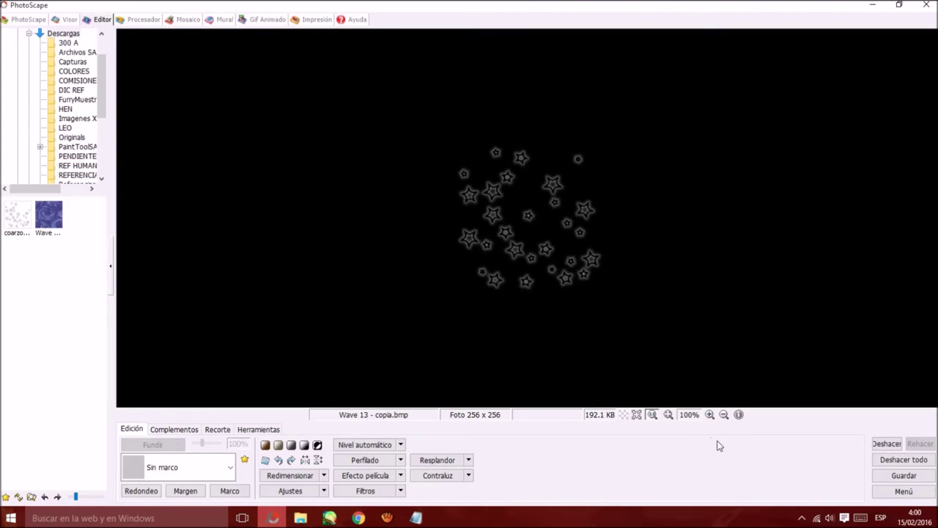
click(904, 475)
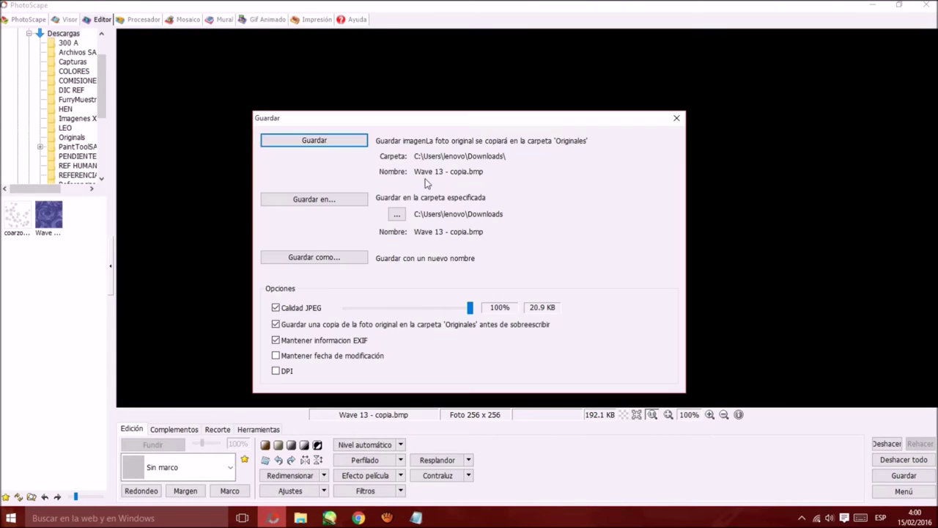
click(354, 140)
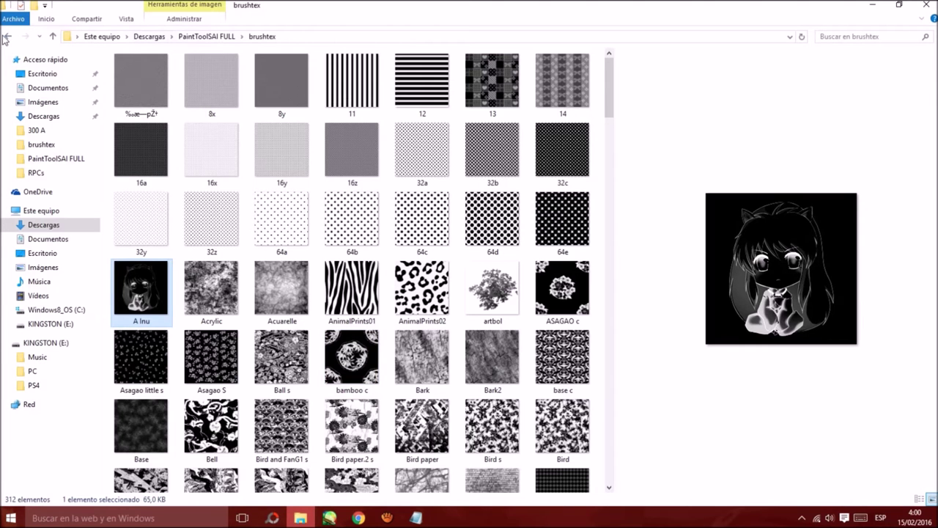
Step: In File Explorer's Descargas folder, check the dimensions and bit depth of Wave 13 - copia in its detailed properties
click(6, 38)
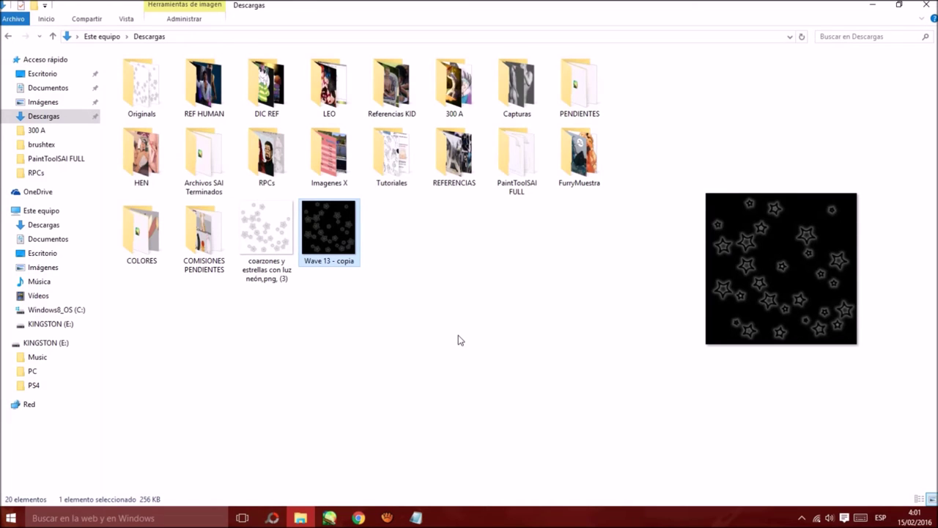
right_click(341, 264)
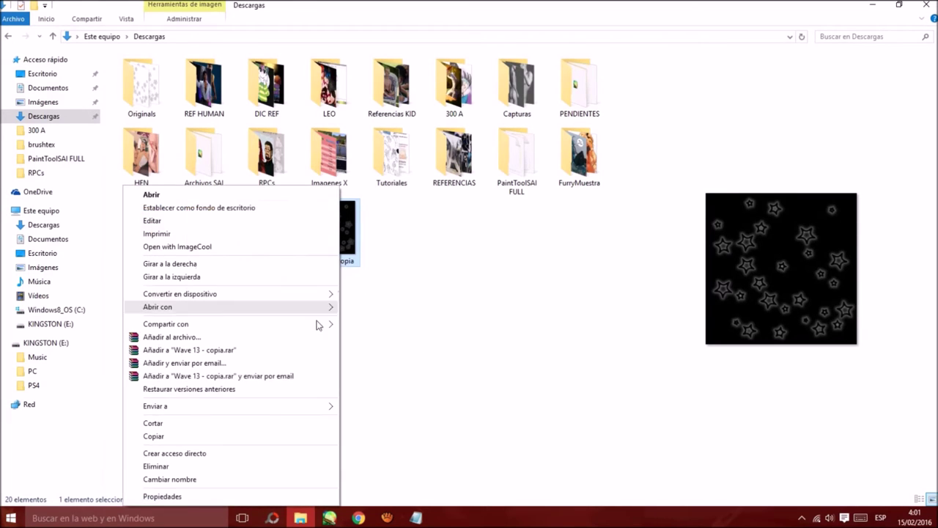
click(180, 498)
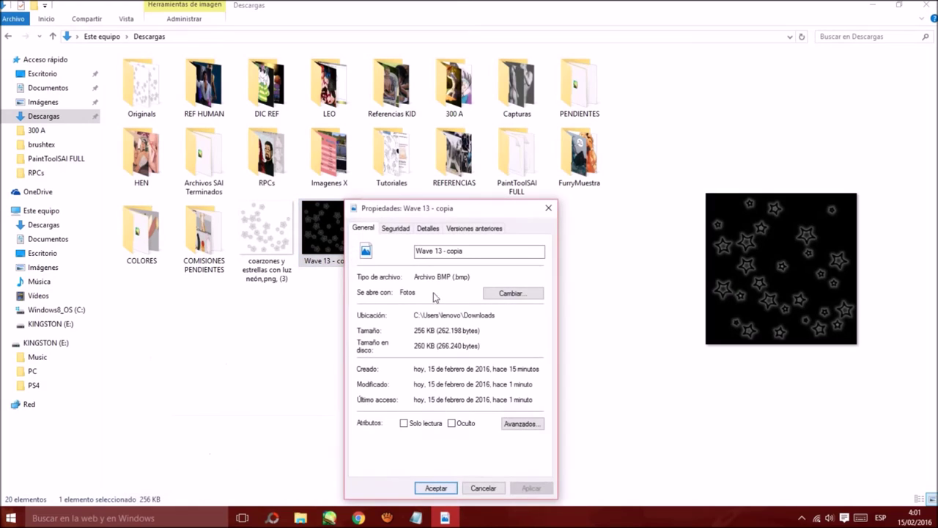
click(431, 230)
click(385, 276)
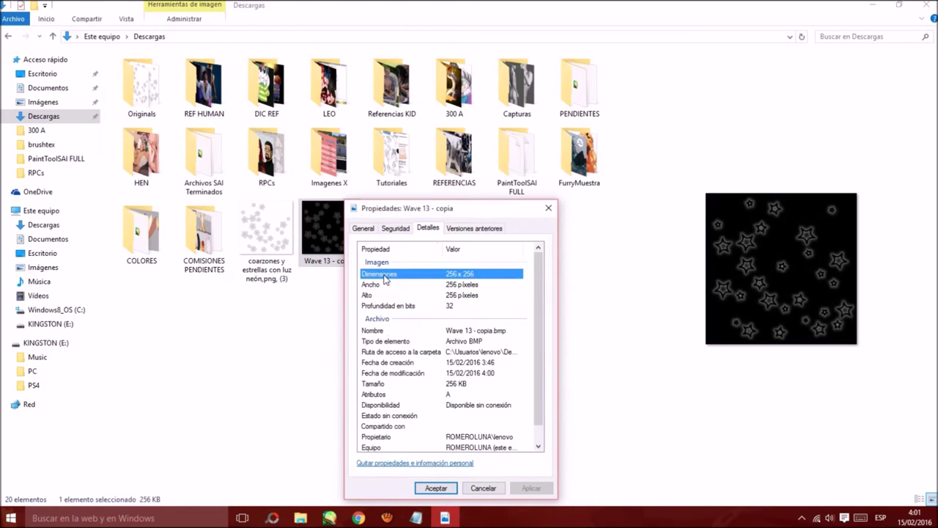
click(458, 308)
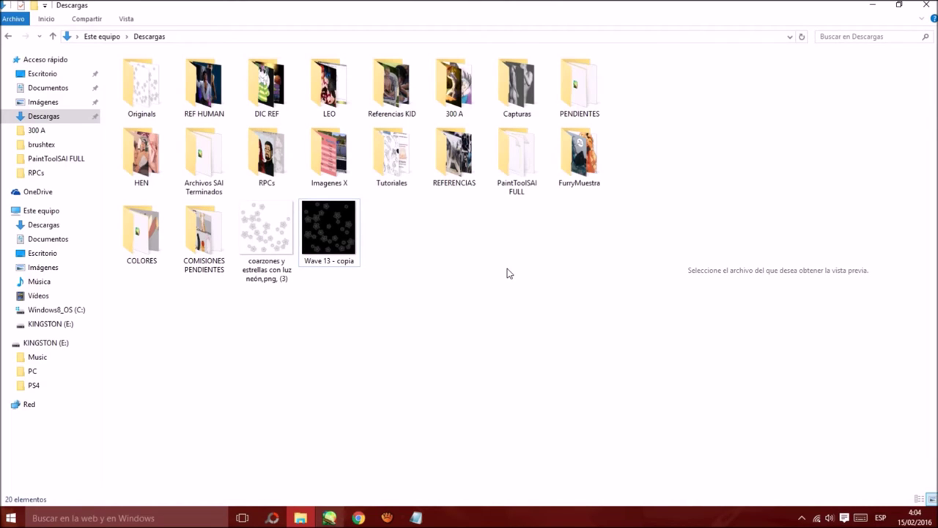
Step: Open Wave 13 - copia with ImageCool, minimise File Explorer and dismiss the startup tips
right_click(337, 235)
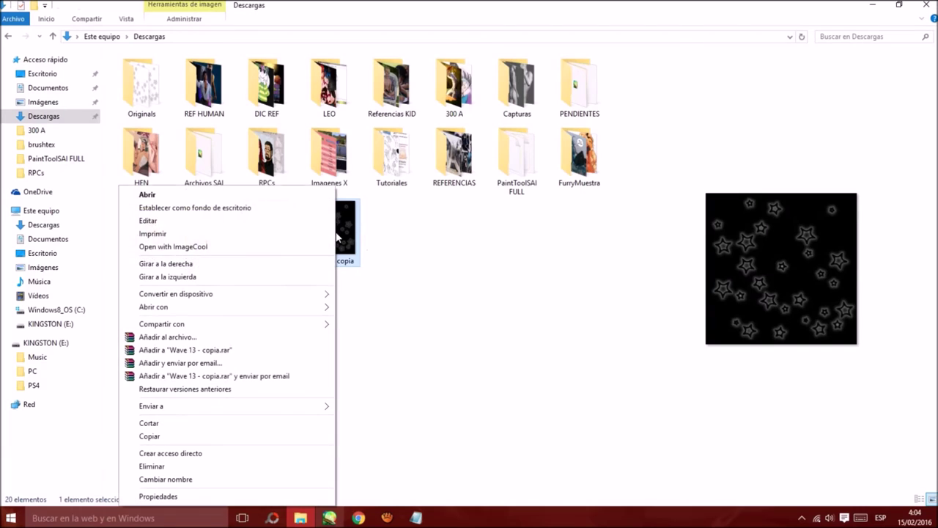
click(214, 252)
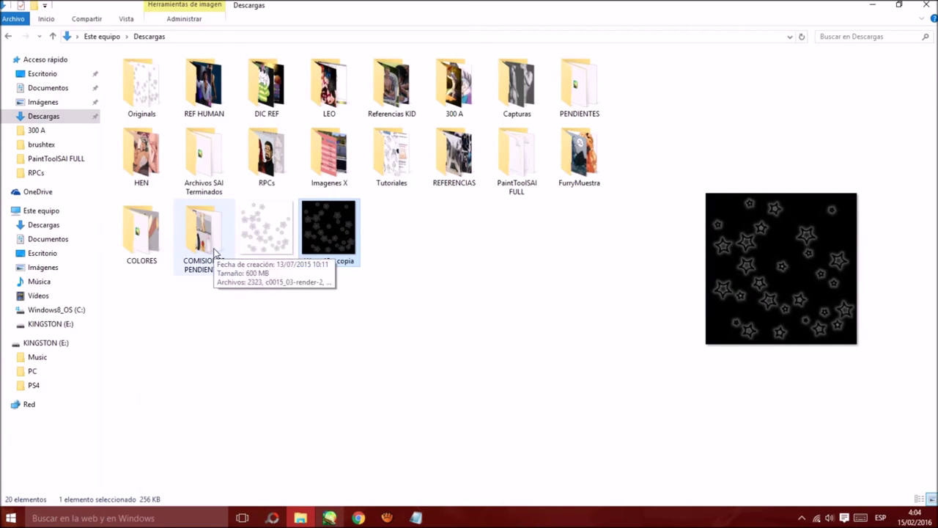
click(872, 4)
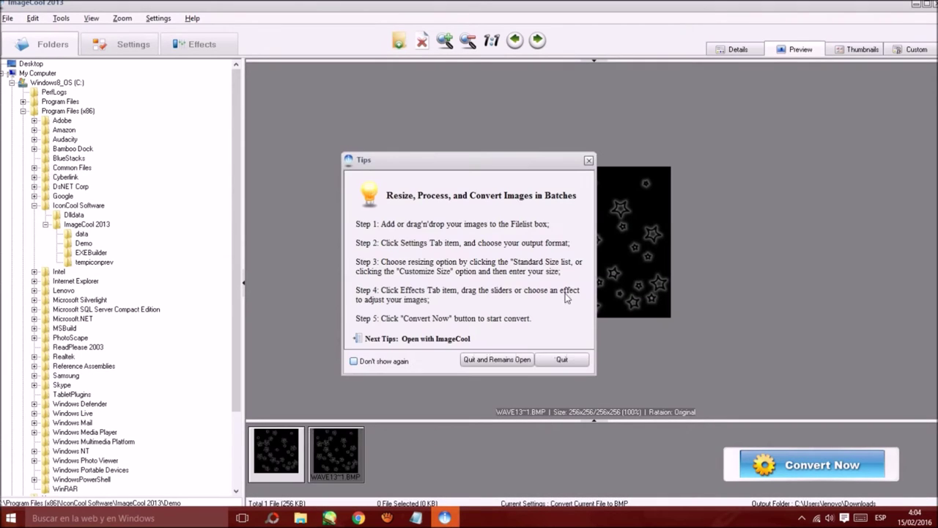
click(589, 162)
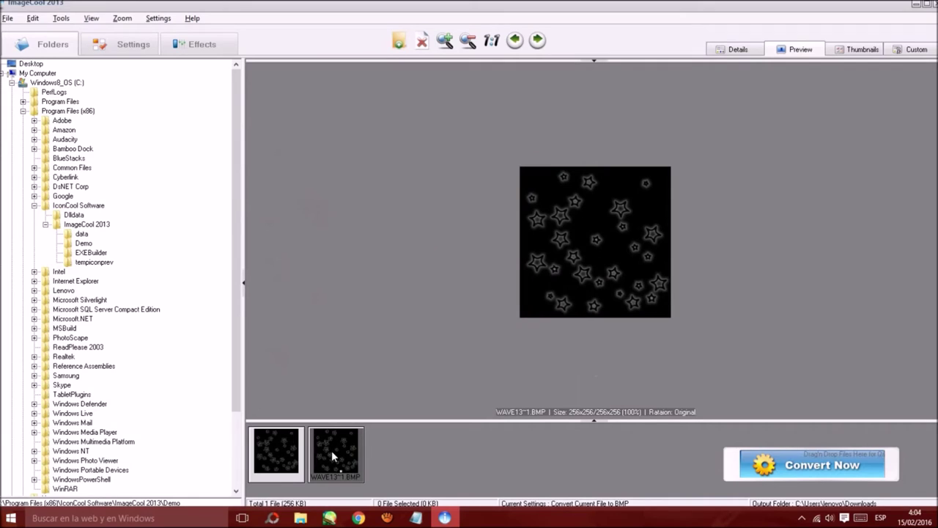
Step: Convert the star image to an uncompressed BMP at 8 bits per pixel, keeping its original size and using Descargas as destination
mouse_move(271, 455)
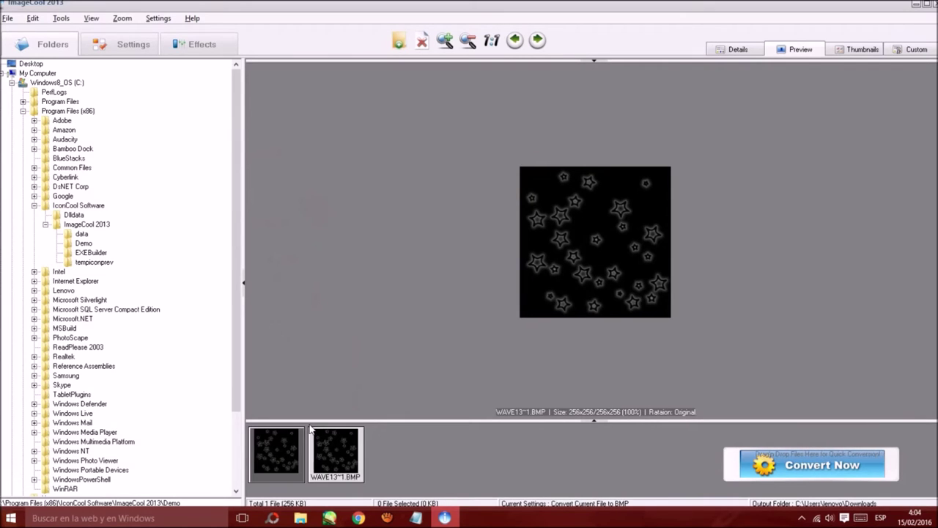
click(140, 45)
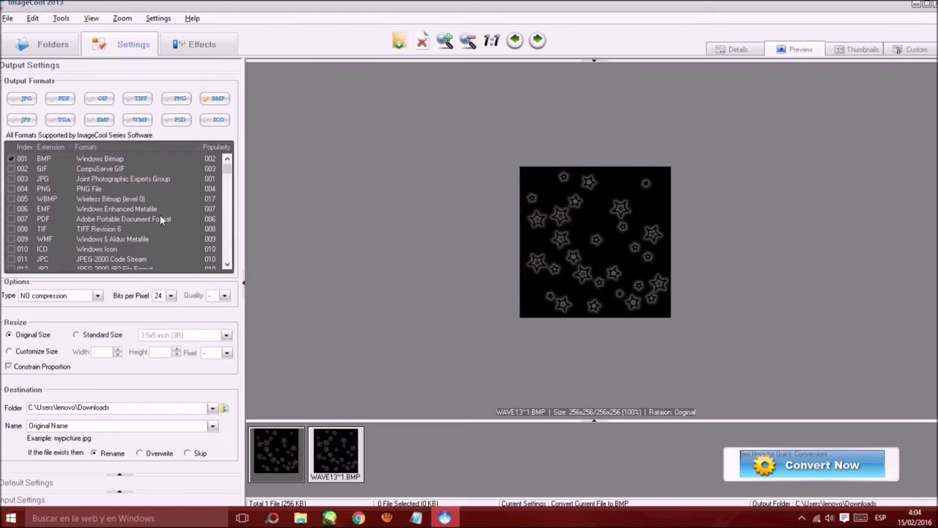
click(164, 296)
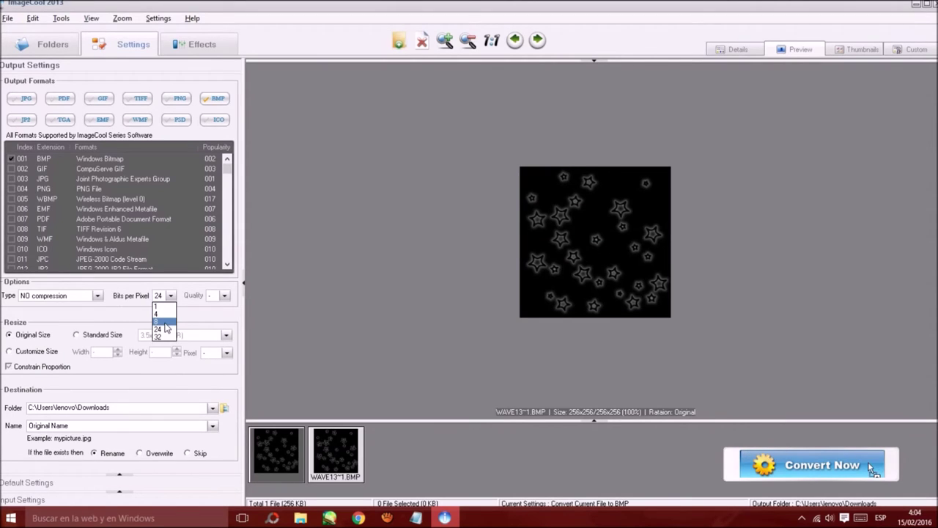
click(165, 324)
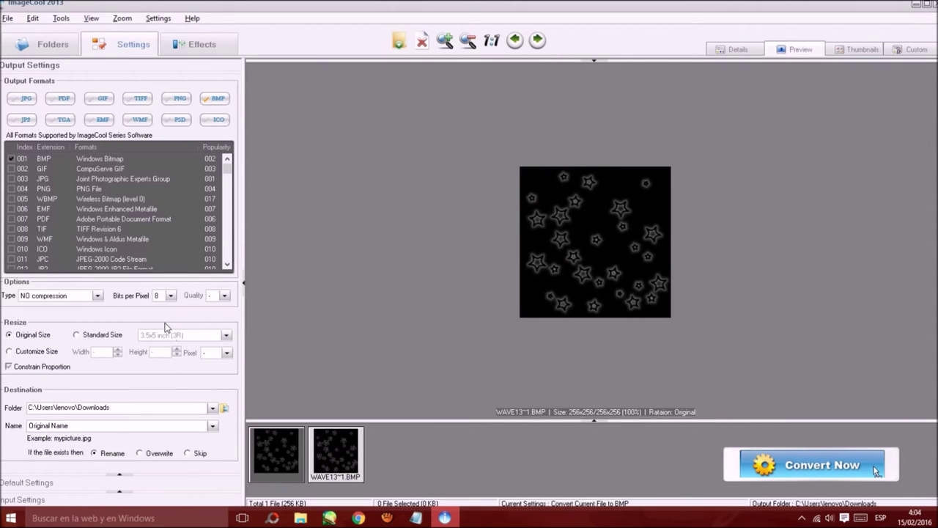
click(826, 474)
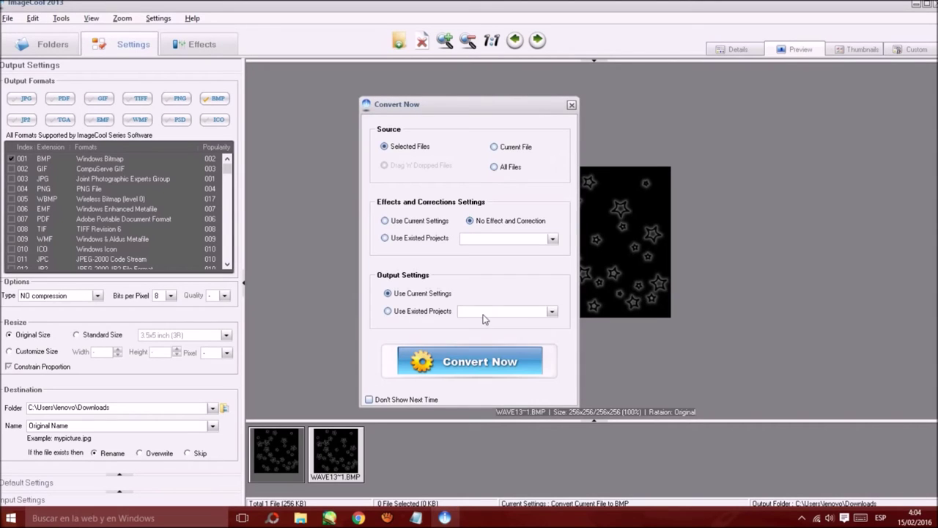
click(482, 360)
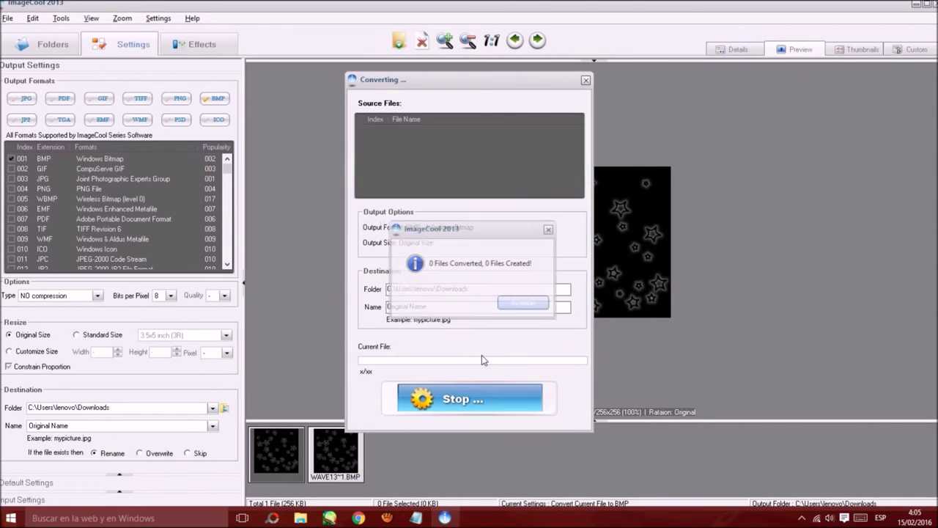
click(512, 304)
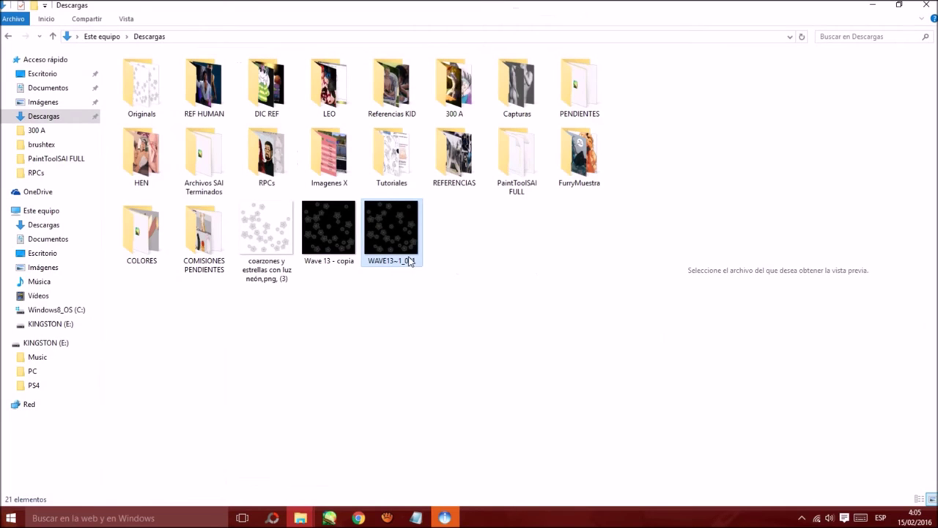
Step: Check the dimensions and bit depth of the converted file WAVE13~1_001 in its detailed properties, then close them
click(409, 260)
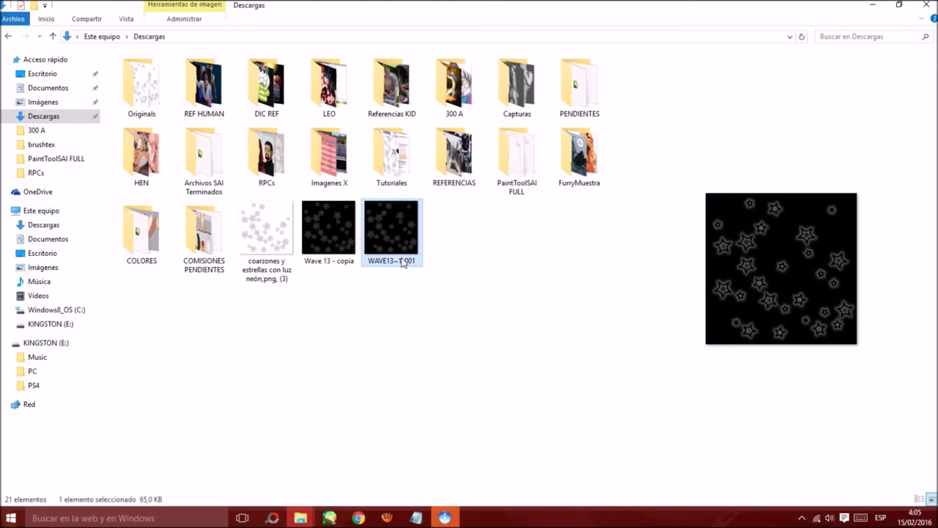
right_click(402, 264)
click(238, 494)
click(490, 228)
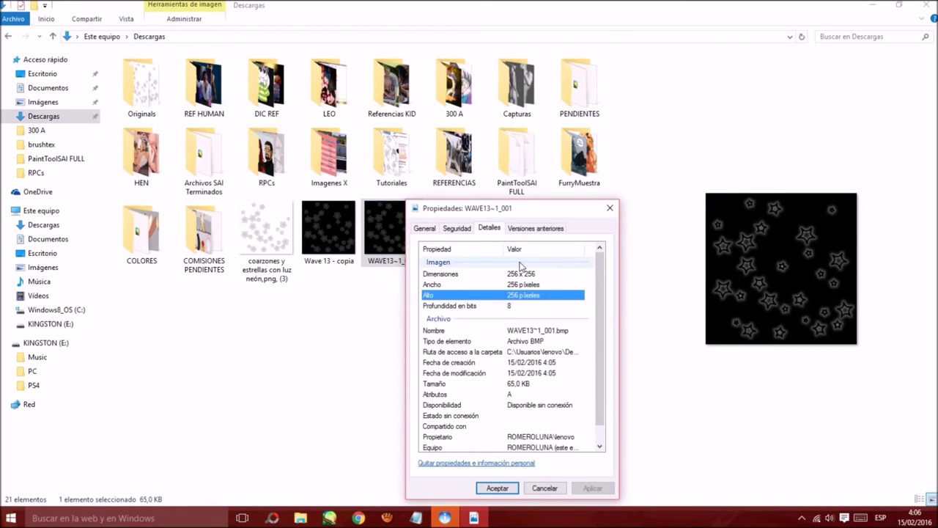
click(515, 274)
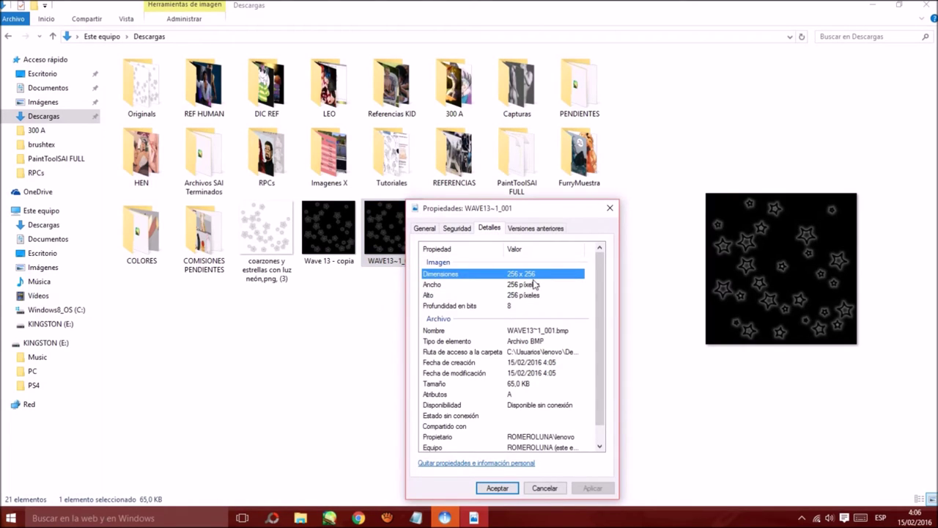
click(514, 307)
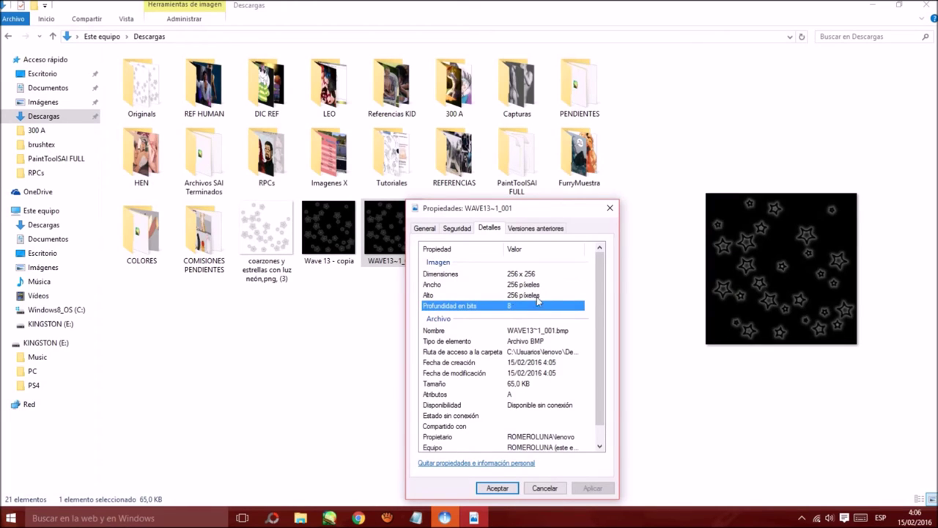
click(614, 213)
click(404, 299)
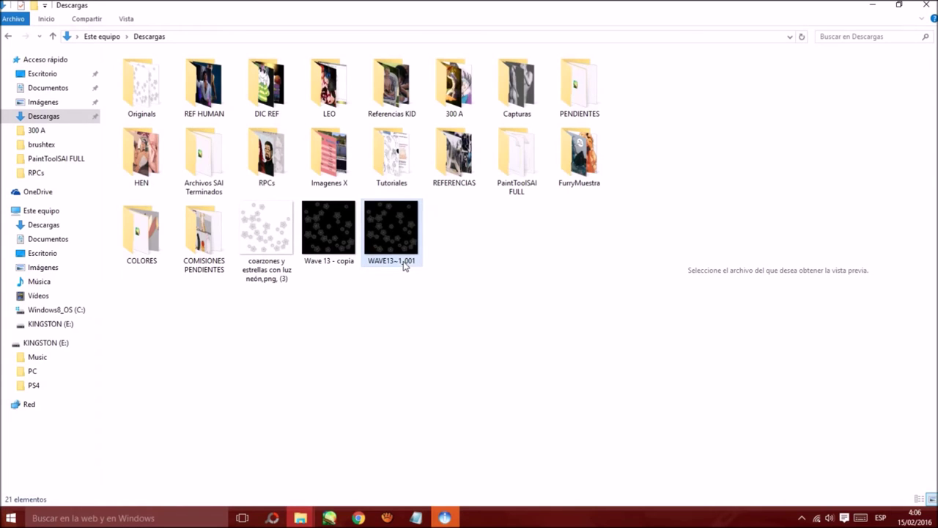
Step: Rename the converted WAVE13~1_001 file as OieCy
click(404, 267)
key(F2)
text(OieCy)
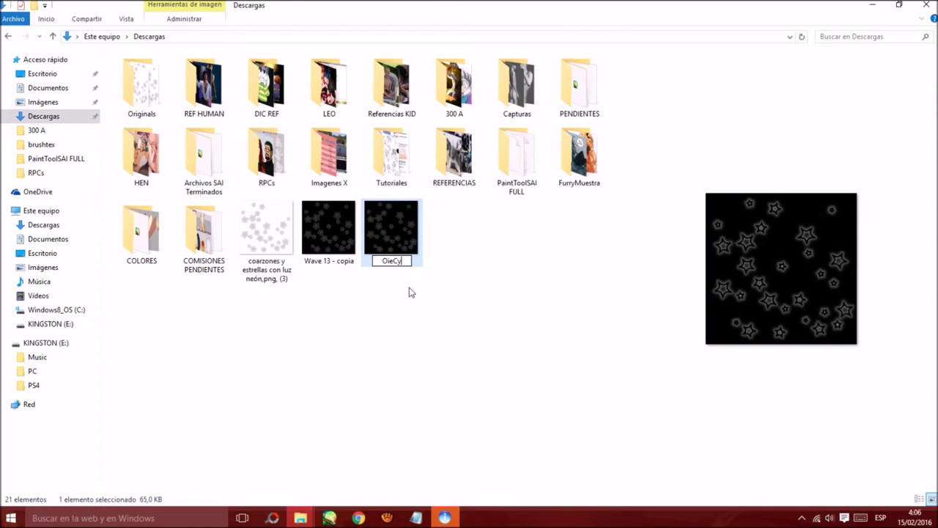
key(Return)
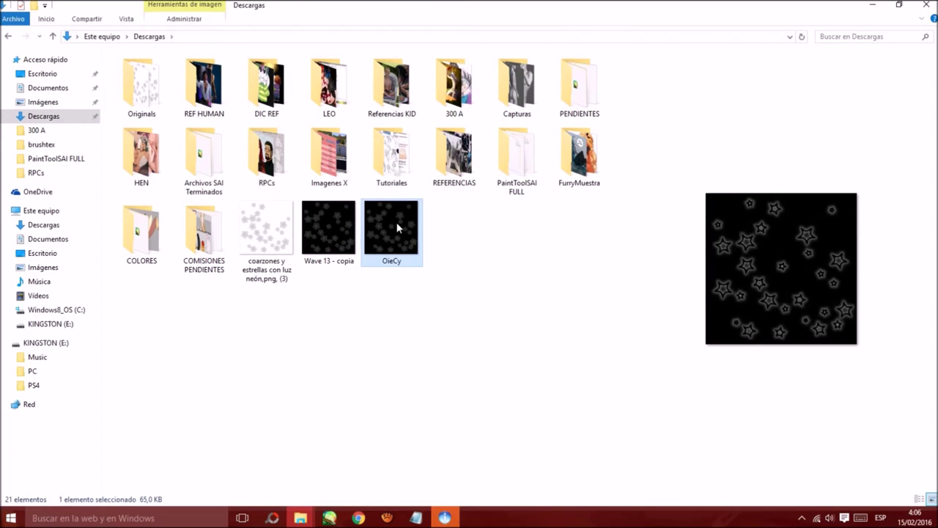
Step: Move the OieCy image from Descargas into the brushtex folder inside PaintToolSAI FULL
right_click(396, 228)
click(260, 424)
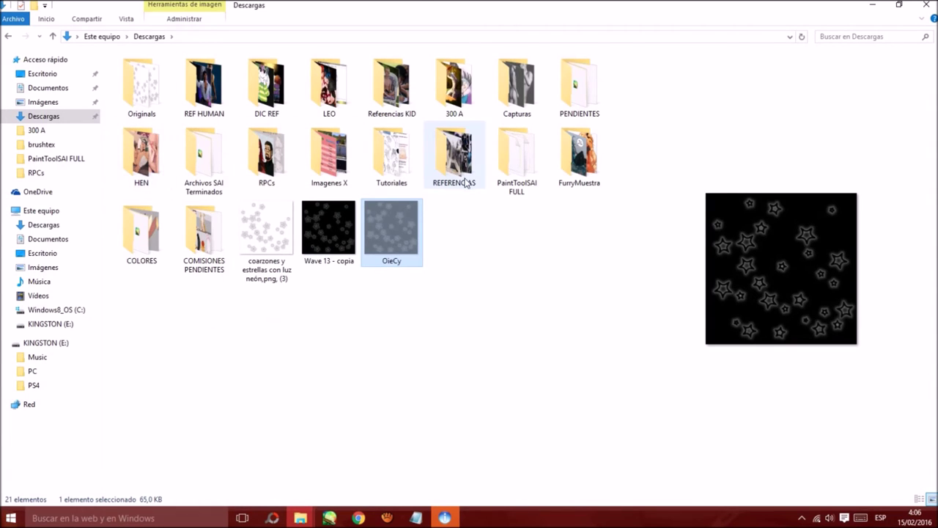
double_click(517, 160)
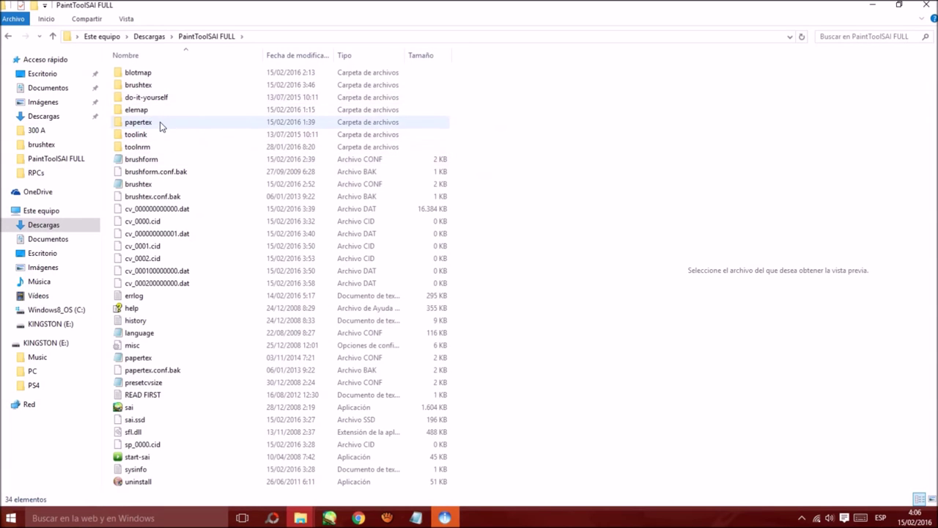
double_click(153, 84)
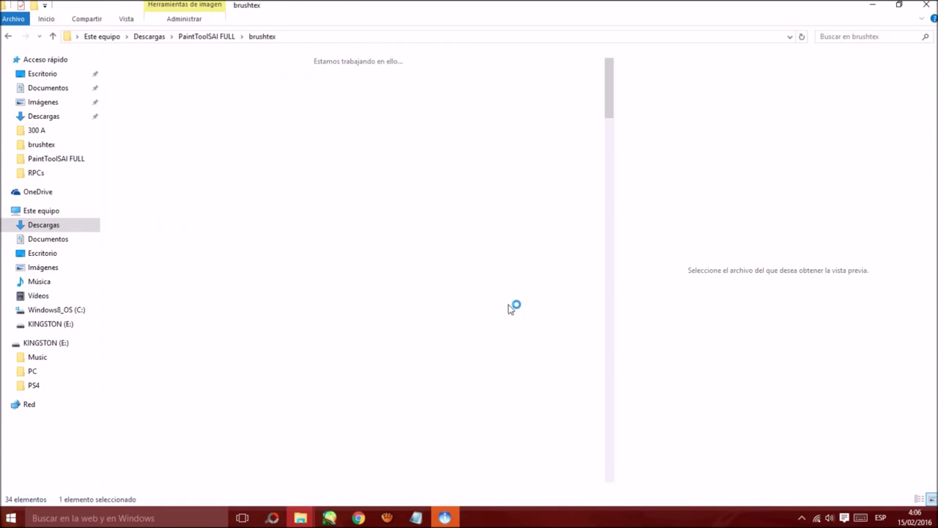
mouse_move(606, 96)
mouse_down()
mouse_move(591, 467)
mouse_move(518, 457)
mouse_up()
right_click(516, 455)
click(394, 367)
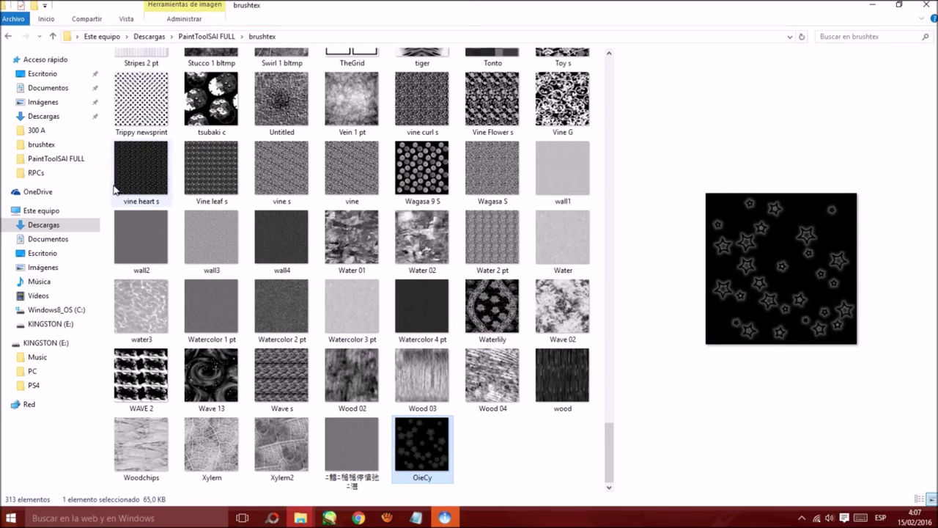
Step: Open the brushtex CONF file in PaintToolSAI FULL and duplicate its last entry, 1,brushtex\ZHierba.bmp, on a new line below it
click(7, 37)
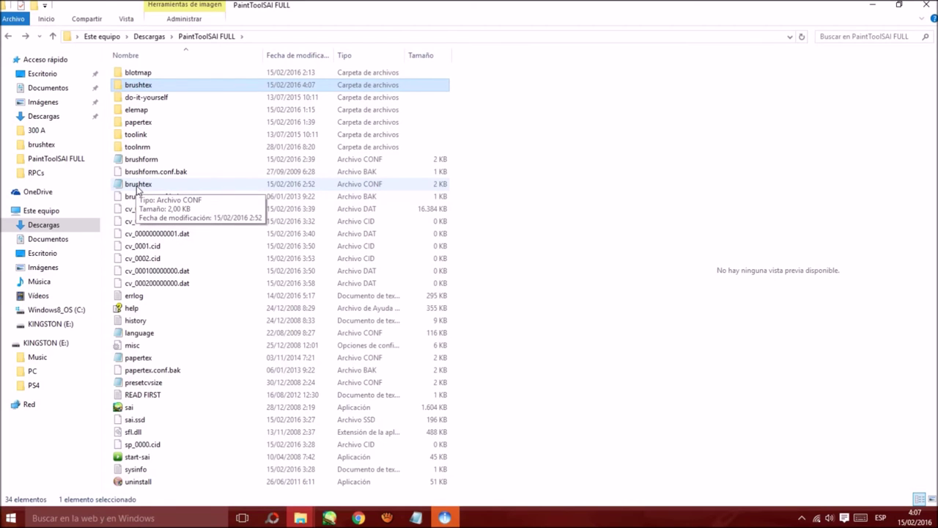
double_click(138, 184)
drag(936, 128, 924, 366)
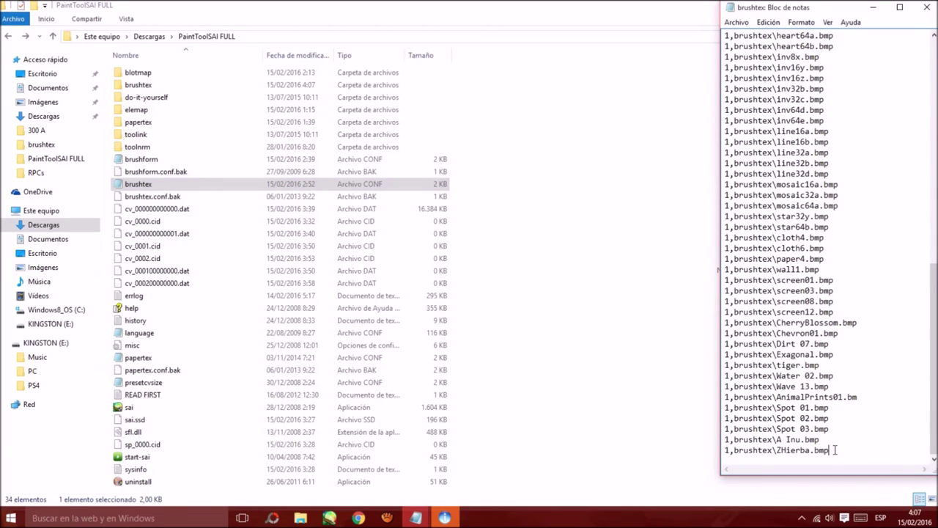
drag(838, 451, 724, 453)
key(ctrl+c)
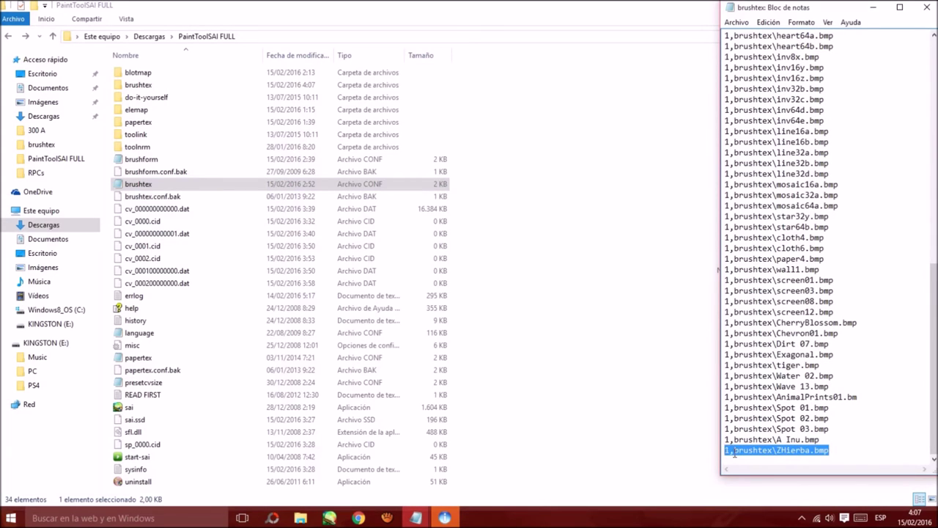
right_click(735, 453)
click(605, 336)
click(862, 447)
key(Return)
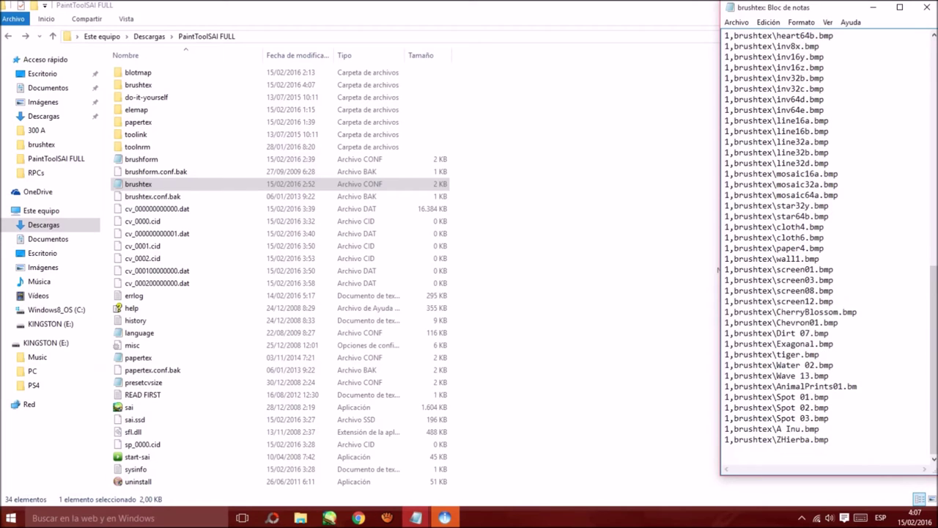
key(ctrl+v)
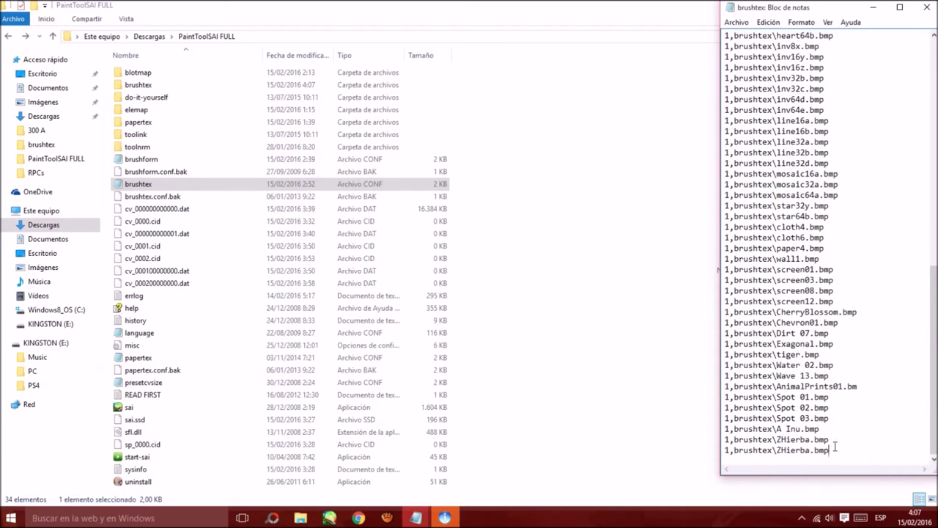
Step: Change the duplicated last entry to 1,brushtex\OieCy.bmp and close the file, saving the changes
drag(811, 451, 788, 454)
key(BackSpace)
text(OieCy)
click(921, 6)
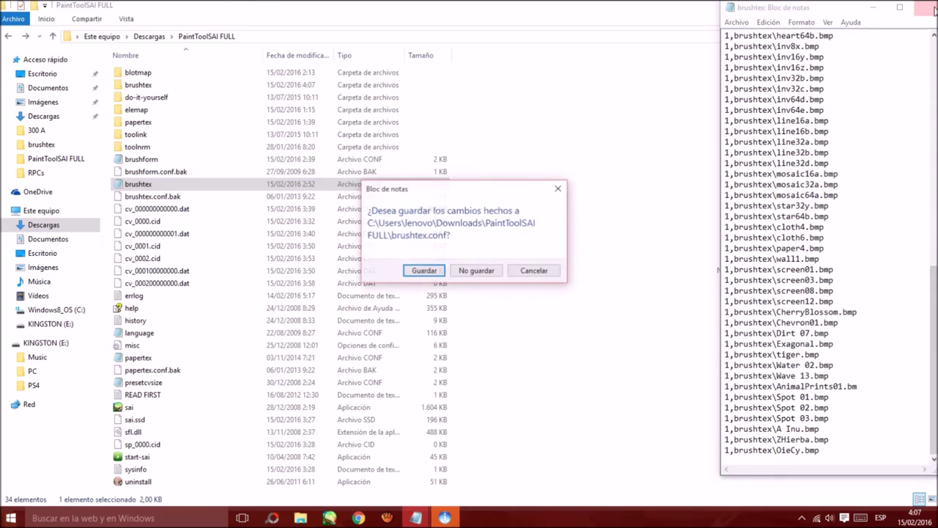
click(439, 273)
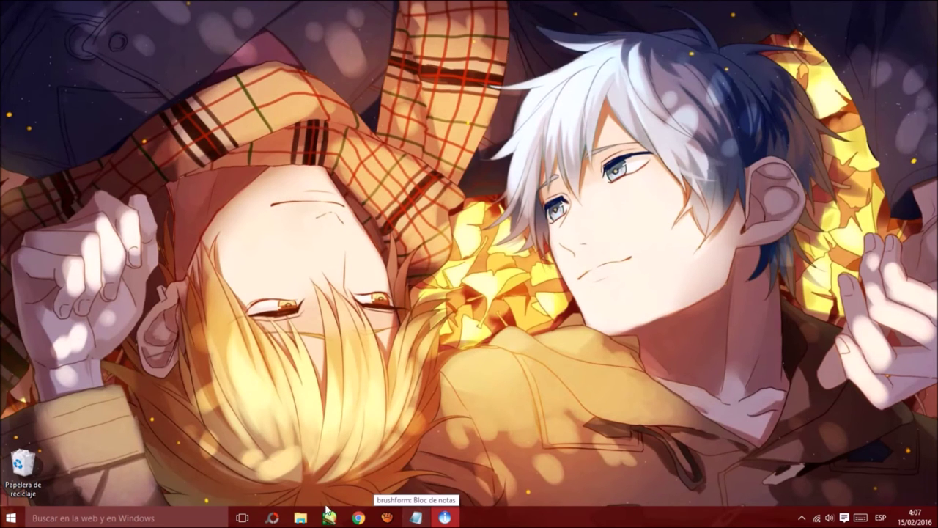
Step: Switch to PaintTool SAI and close the open Nuevo Lienzo drawing without saving it
click(329, 517)
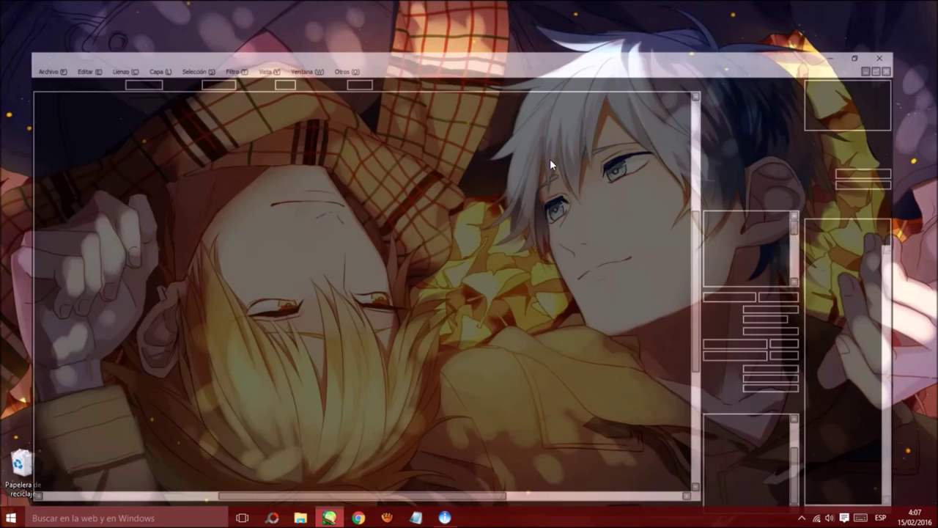
click(933, 20)
click(522, 308)
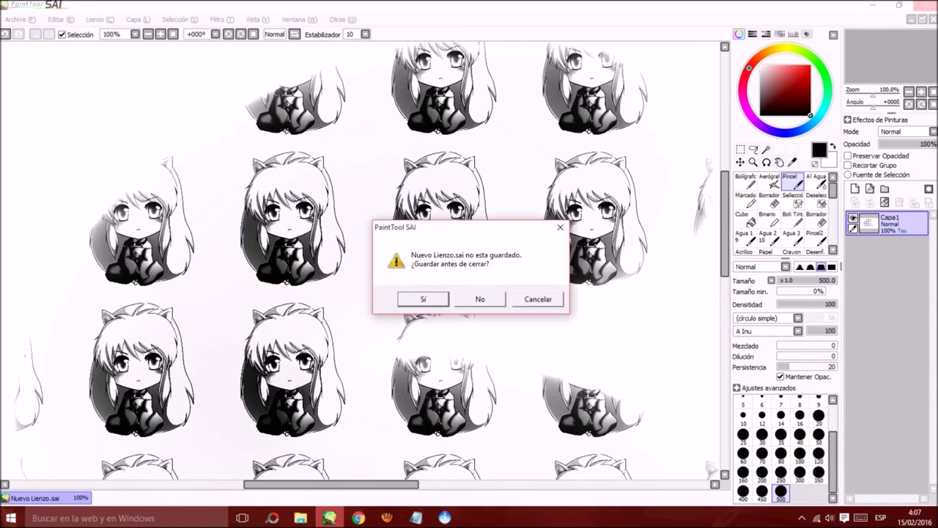
click(484, 299)
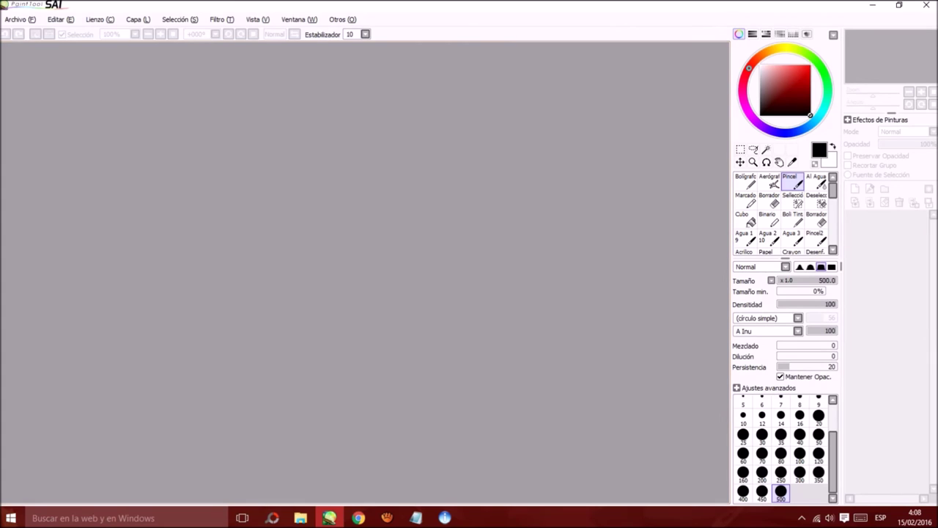
Step: Create a new canvas of 2400 x 1400 pixels at 72 pixel/inch
click(20, 19)
click(30, 33)
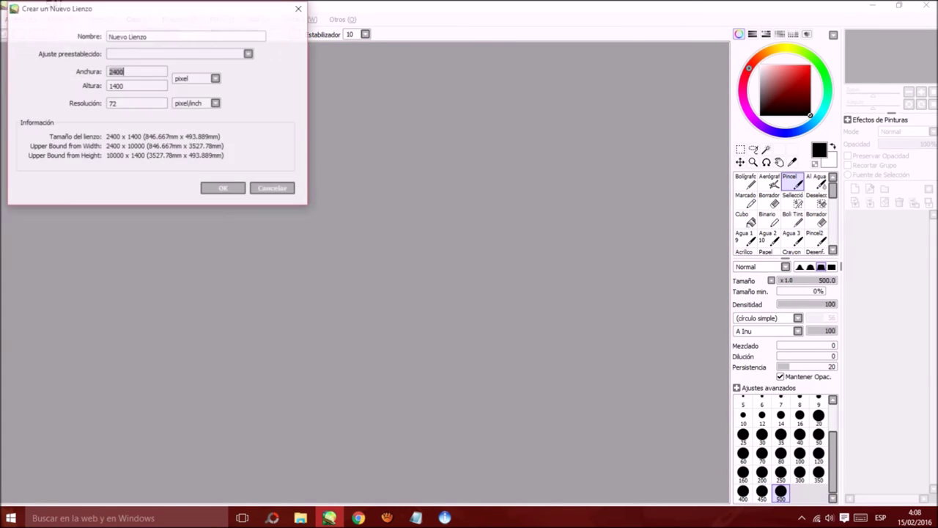
click(224, 189)
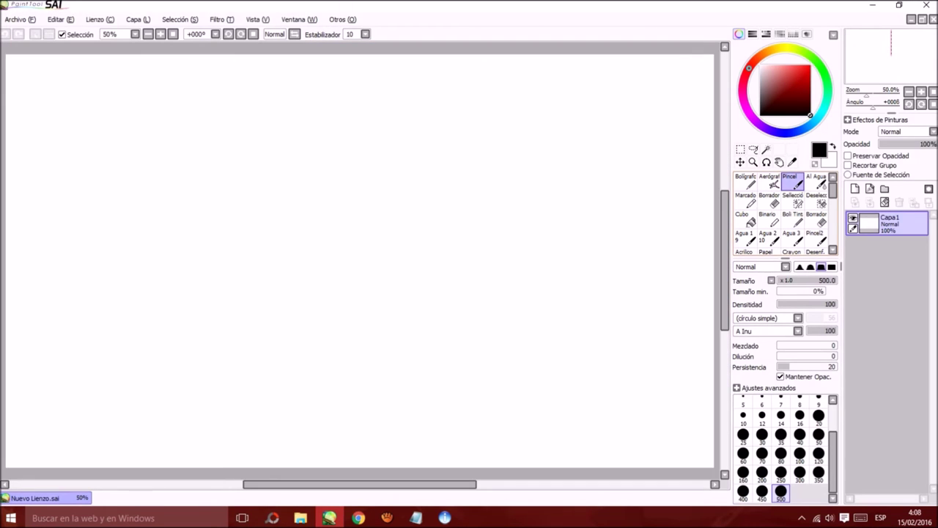
Step: Test the OieCy texture on the Pincel brush at size 500 with freehand strokes across the canvas, and clear the layer
click(799, 332)
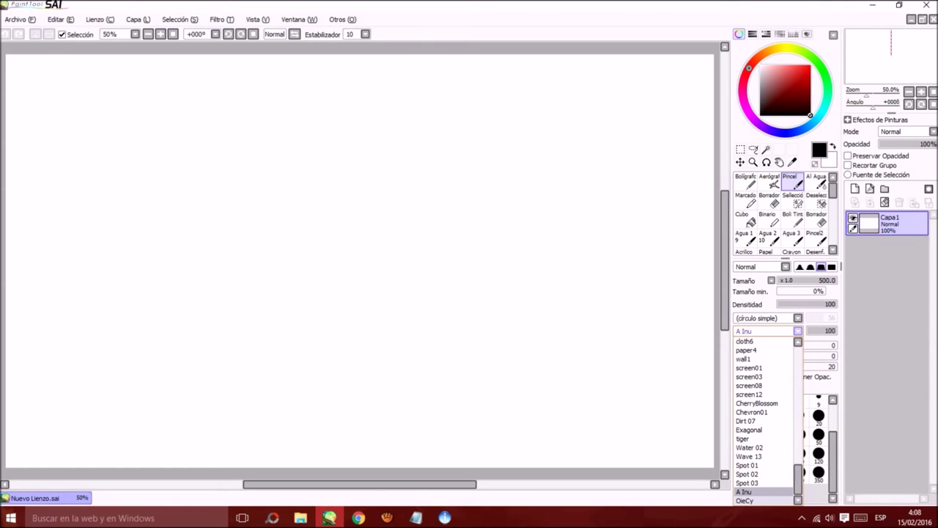
click(745, 500)
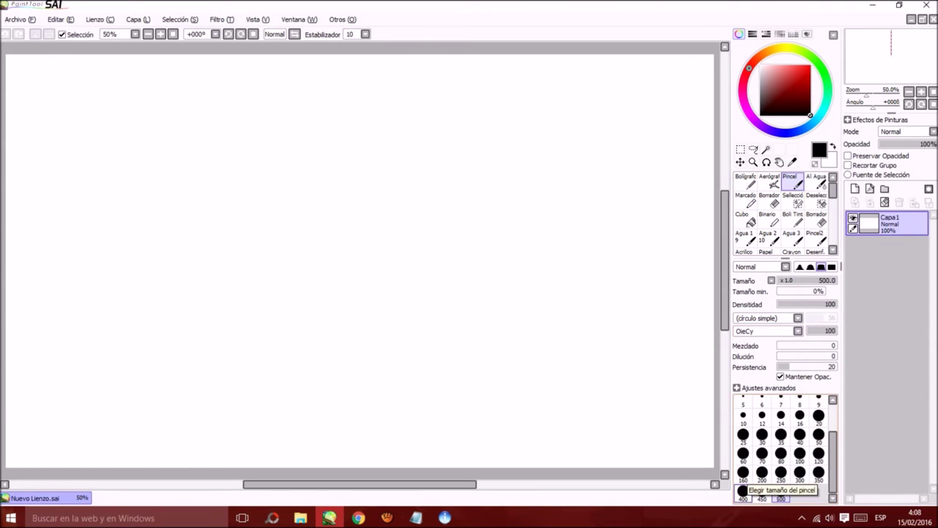
mouse_move(407, 155)
mouse_down()
mouse_move(297, 198)
mouse_move(391, 233)
mouse_move(527, 235)
mouse_move(253, 176)
mouse_move(341, 262)
mouse_move(367, 333)
mouse_move(258, 376)
mouse_up()
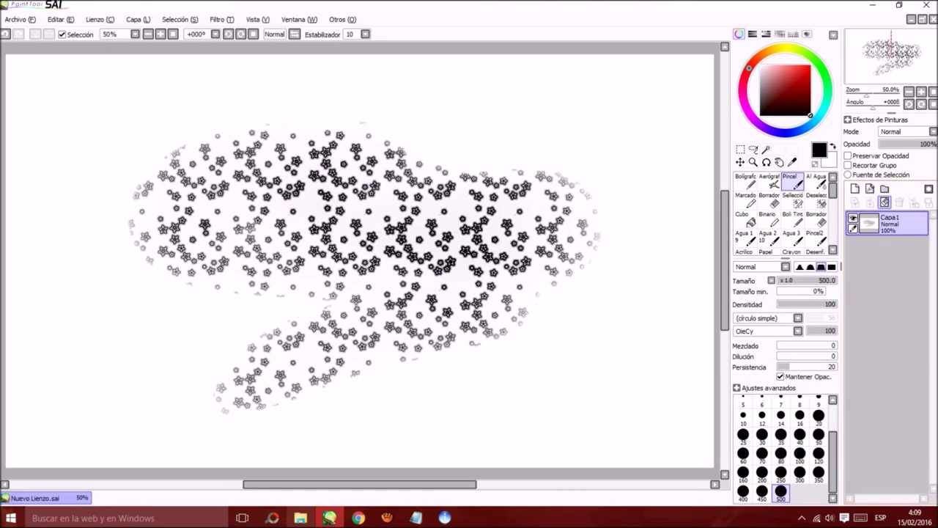
click(884, 202)
Step: Create a new Pincel brush in the empty slot next to Lapiz
drag(833, 190, 833, 196)
scroll(783, 213, down, 3)
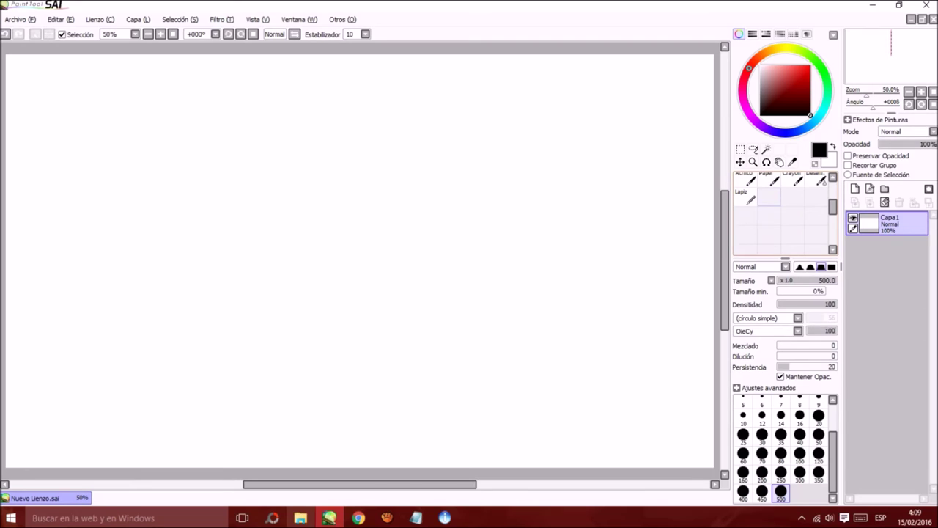
right_click(770, 197)
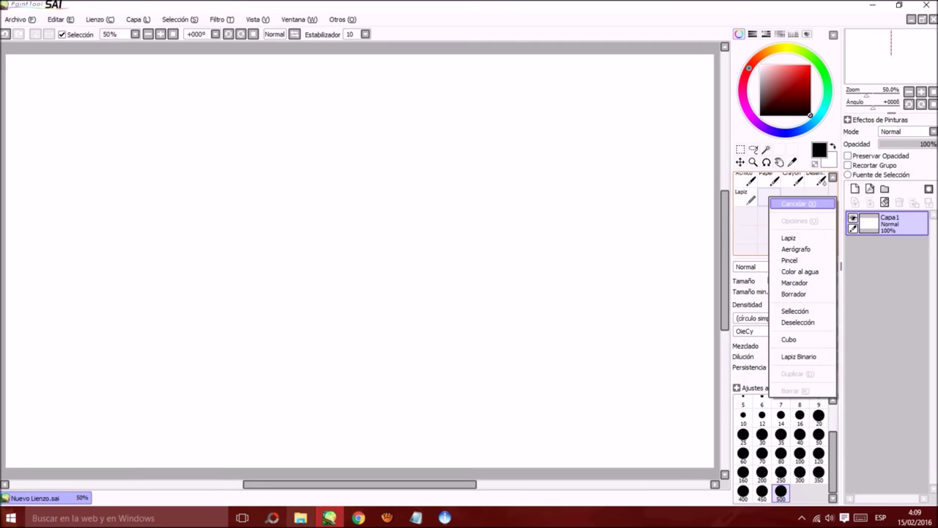
click(790, 204)
right_click(772, 198)
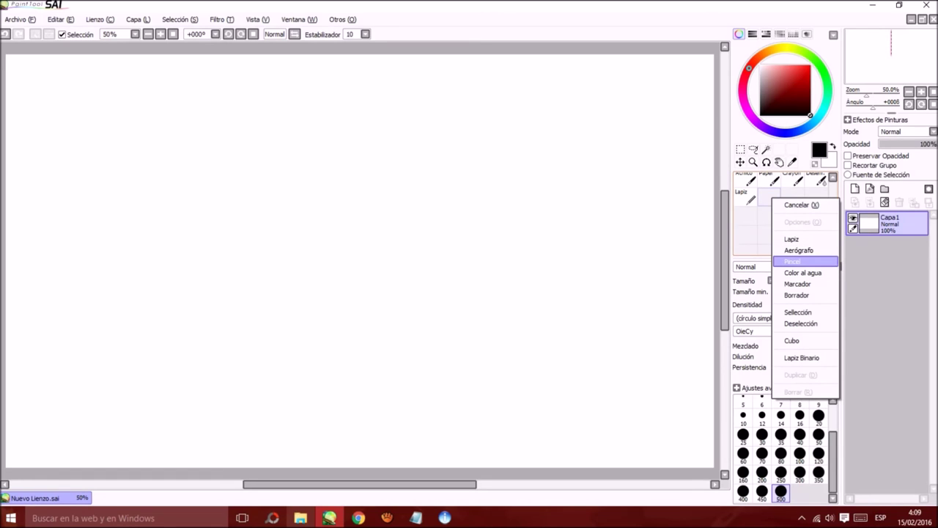
click(794, 261)
Step: Set the new brush's texture to OieCy, keeping the simple circle shape
click(766, 317)
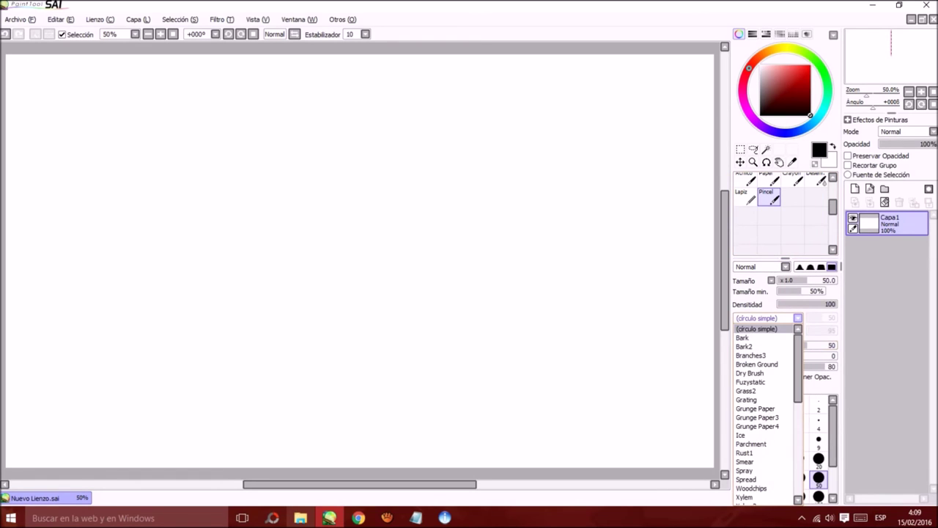
click(796, 318)
click(796, 331)
drag(798, 361, 798, 479)
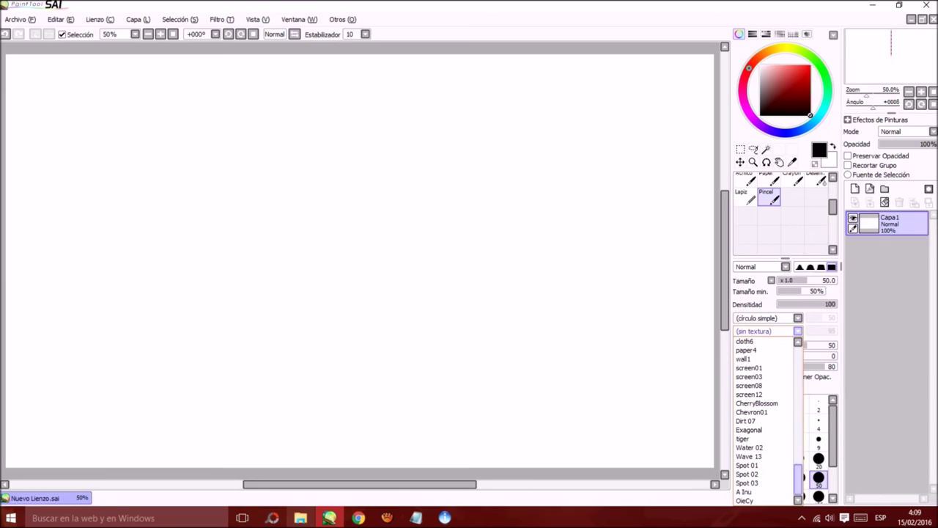
click(745, 500)
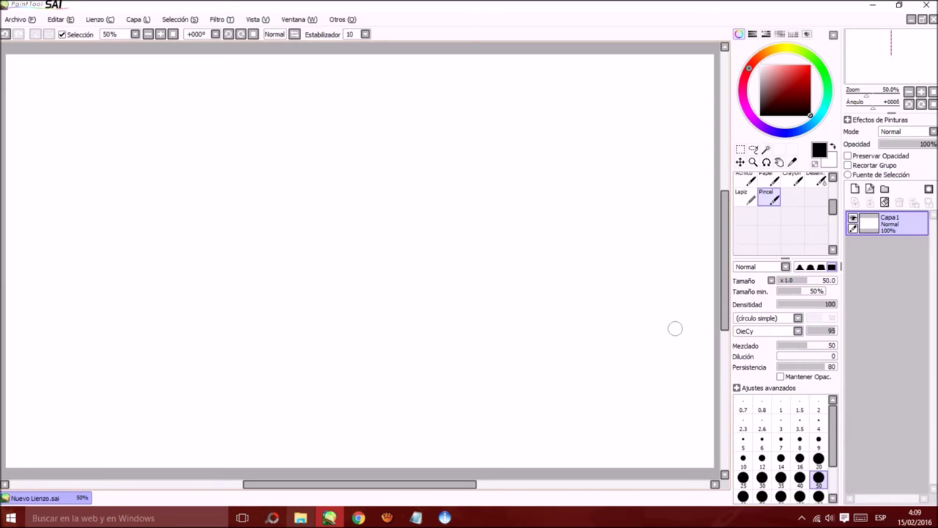
Step: Set Mezclado to 30, texture intensity to 100 and size to 53, and paint freehand star-texture test strokes across the canvas
click(796, 345)
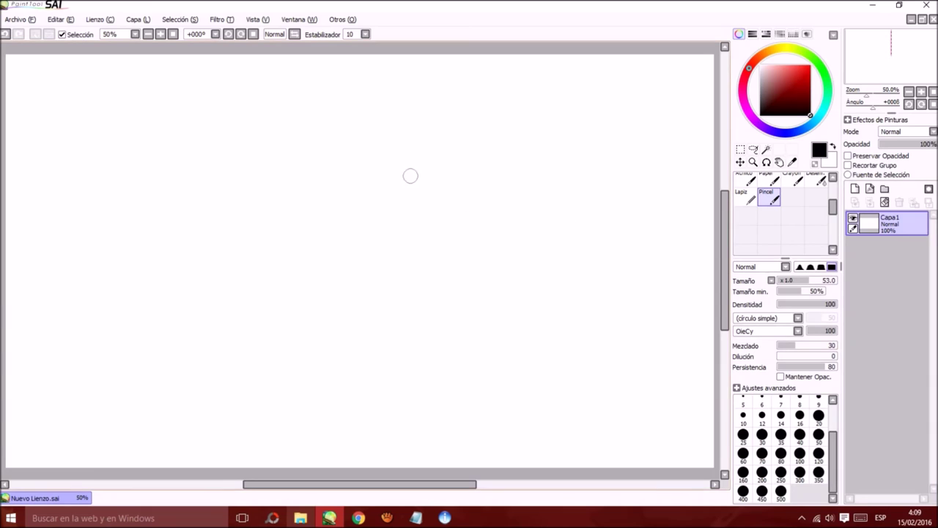
mouse_move(378, 109)
mouse_down()
mouse_move(429, 226)
mouse_move(382, 359)
mouse_move(442, 415)
mouse_move(418, 412)
mouse_up()
mouse_move(645, 308)
mouse_down()
mouse_move(440, 205)
mouse_move(474, 364)
mouse_up()
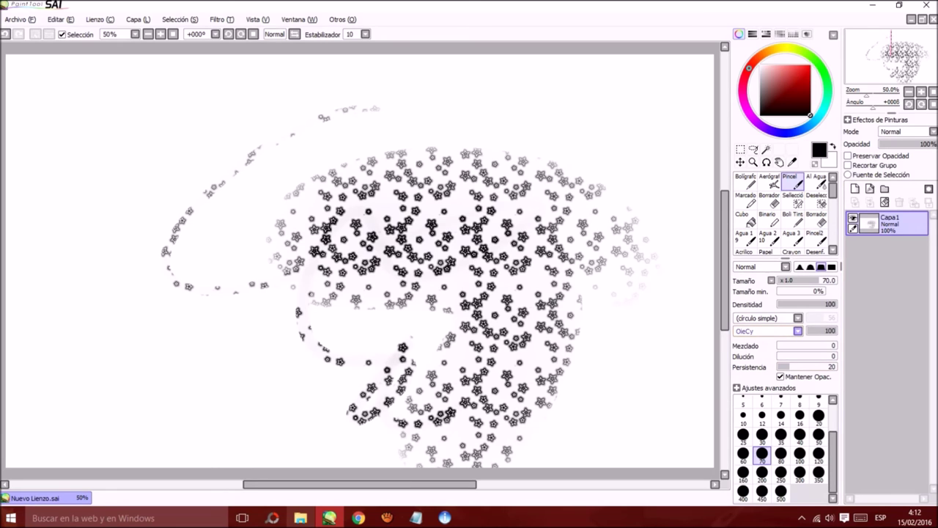
Step: Look through the Pincel brush's available textures, from OieCy at the end up to the first entries
click(798, 331)
drag(799, 363, 798, 451)
scroll(763, 422, down, 5)
scroll(763, 421, up, 6)
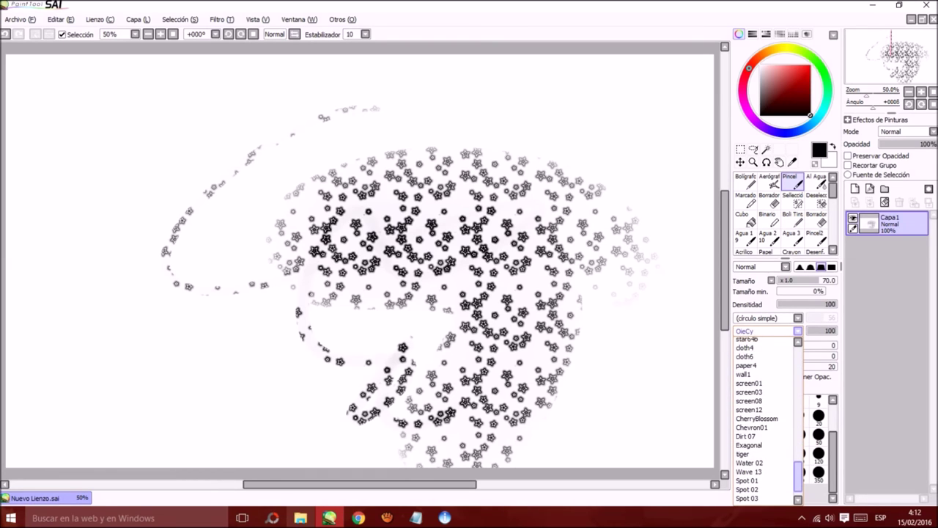
scroll(762, 422, down, 6)
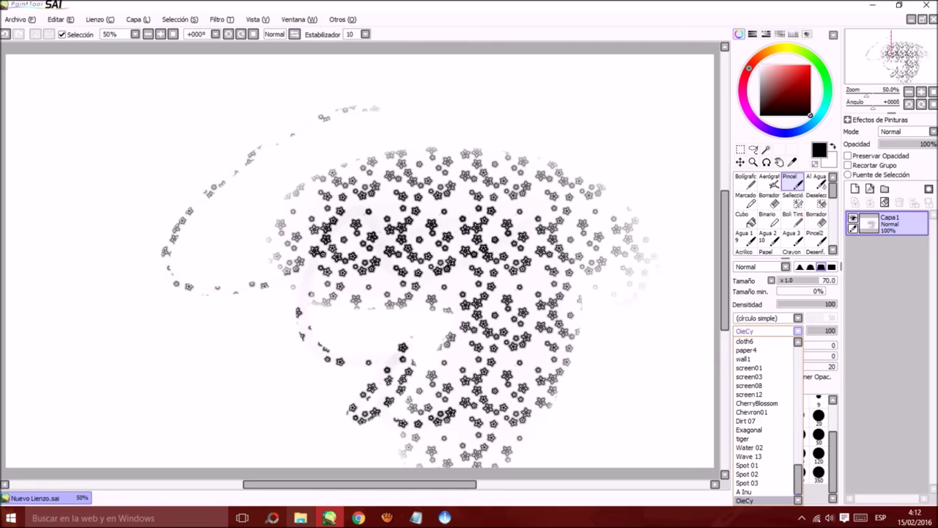
mouse_move(798, 481)
mouse_down()
mouse_move(798, 452)
mouse_move(799, 481)
mouse_up()
scroll(763, 421, up, 10)
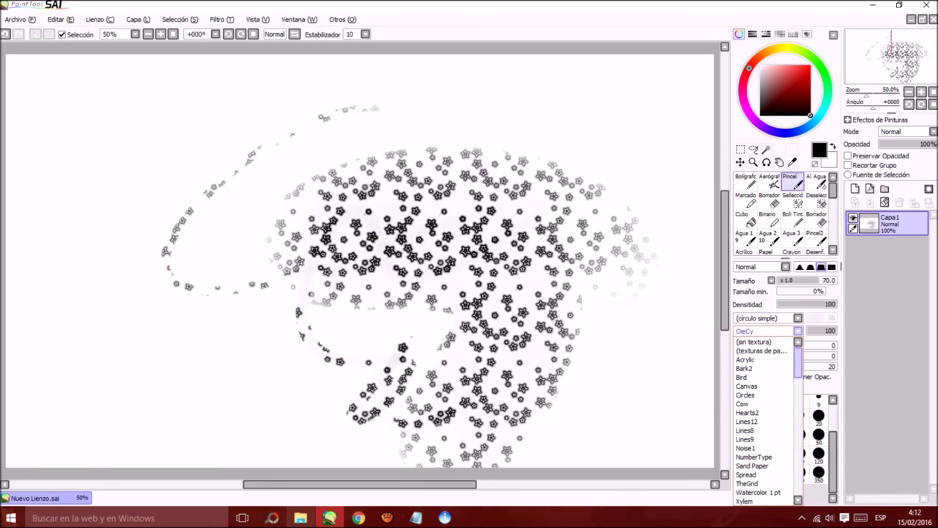
drag(798, 362, 798, 370)
scroll(763, 422, down, 3)
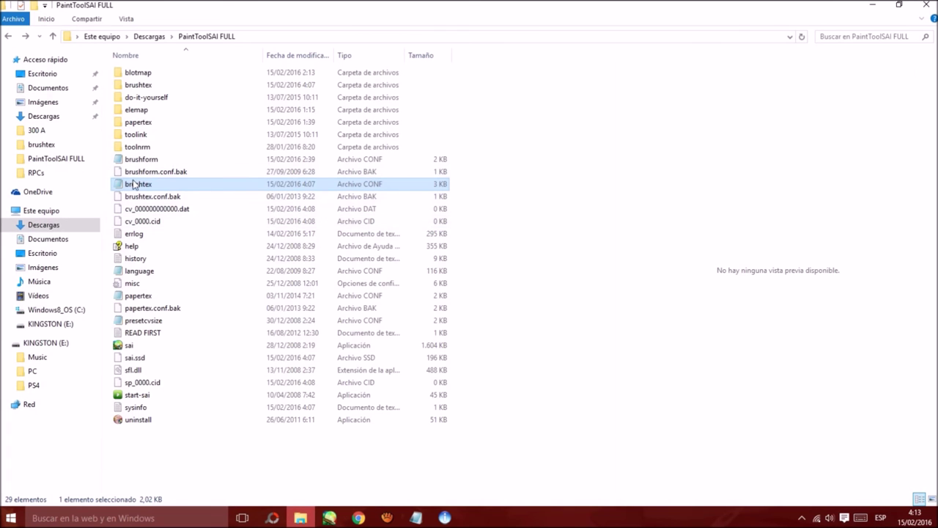
Step: Review the texture entries in the brushtex CONF file and the images in the papertex folder
double_click(134, 187)
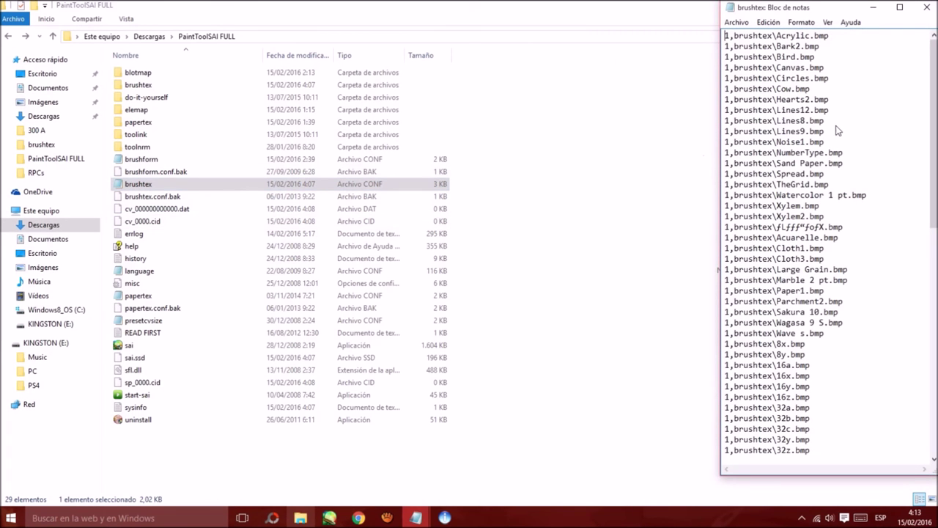
drag(825, 120, 714, 125)
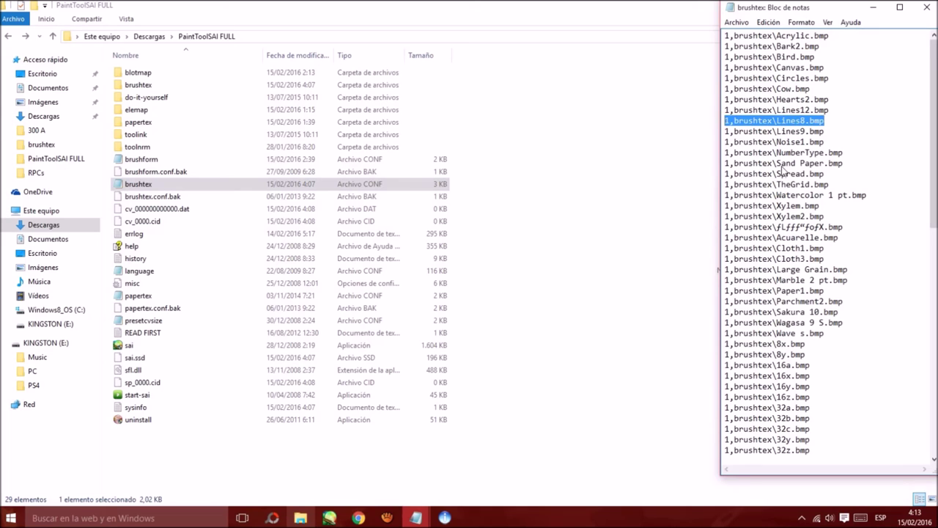
click(840, 142)
scroll(863, 283, down, 15)
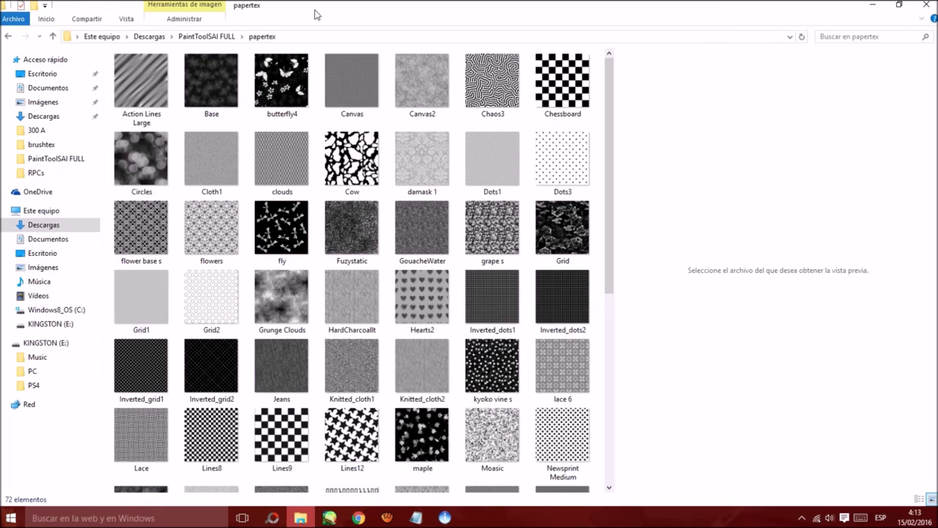
drag(607, 92, 616, 297)
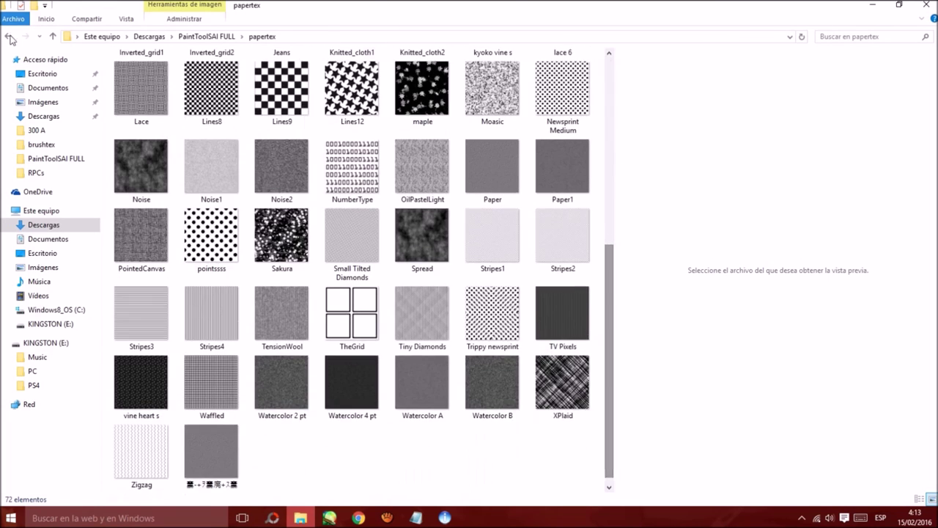
Step: Browse the texture images in the brushtex folder and preview Wave 13
click(9, 37)
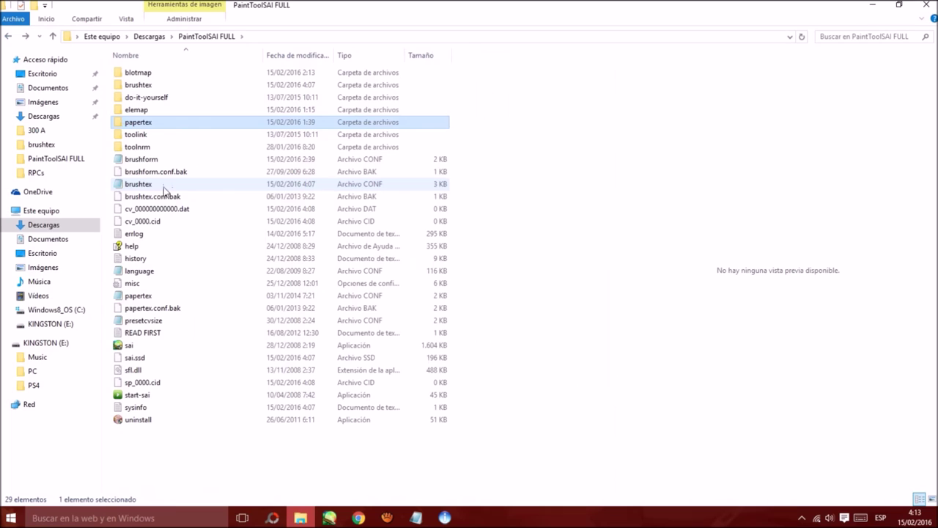
click(155, 187)
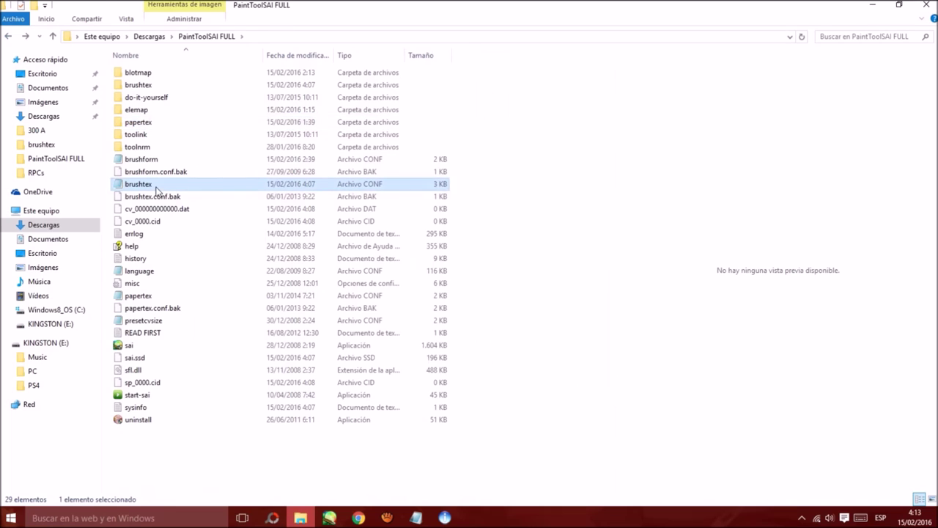
double_click(150, 86)
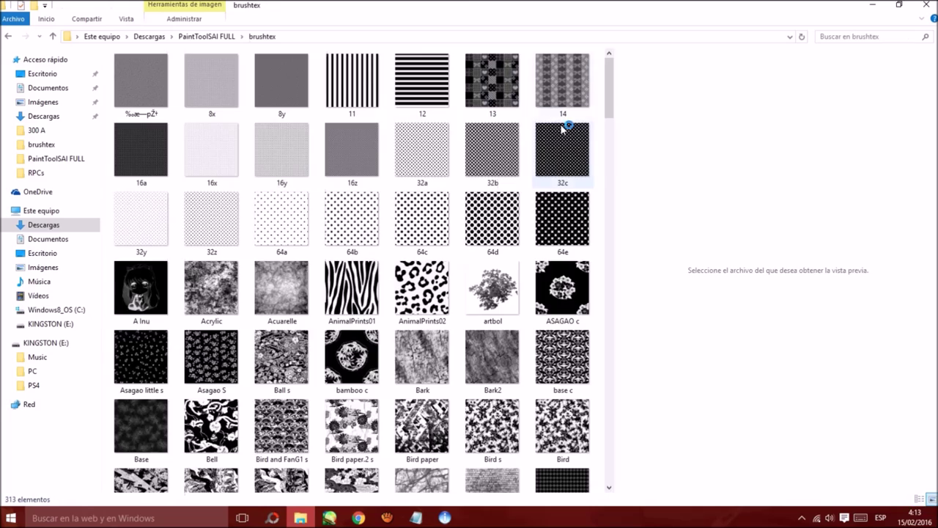
drag(607, 85, 610, 470)
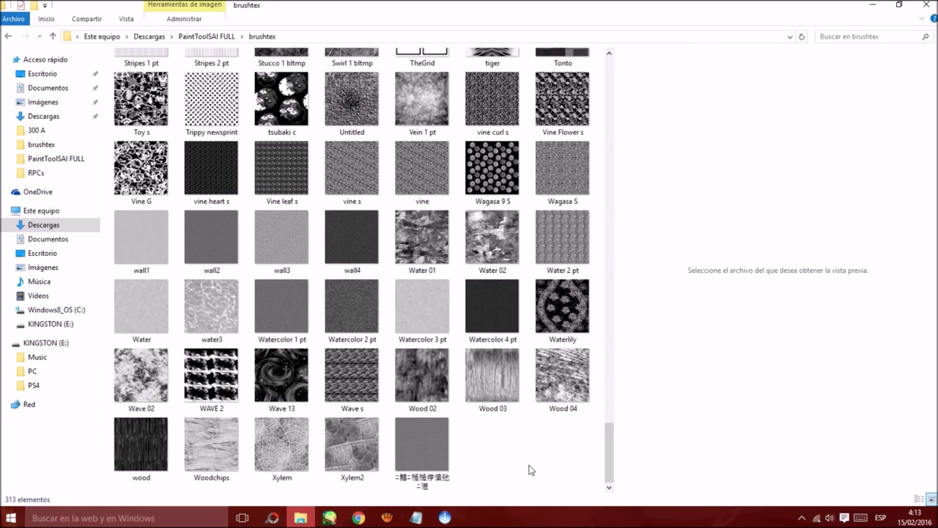
click(282, 384)
scroll(469, 367, up, 7)
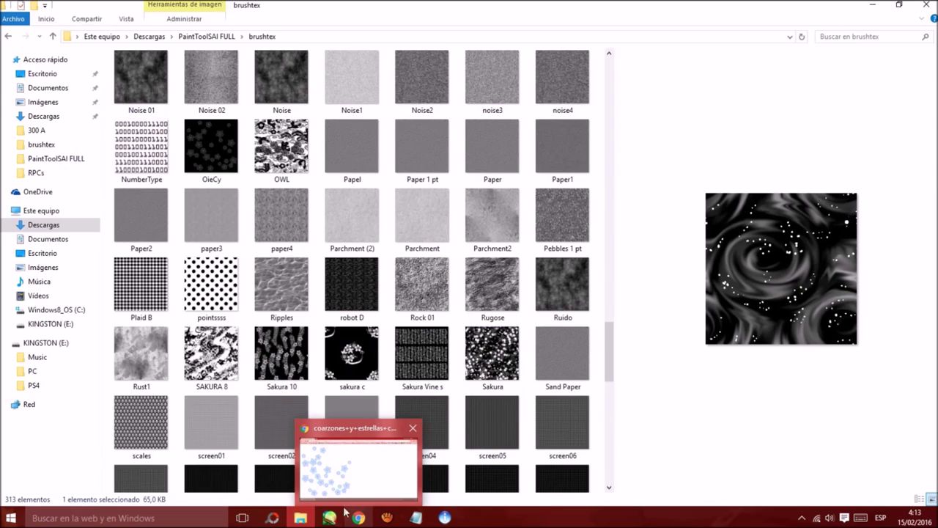
Step: Switch to PaintTool SAI and paint broad OieCy-texture test strokes across the canvas at brush sizes 500 and 200
click(338, 514)
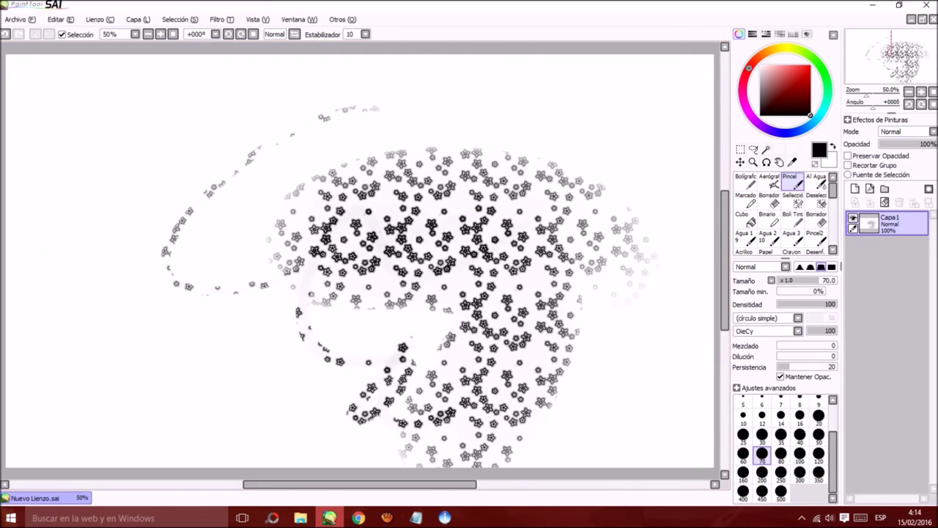
click(781, 493)
mouse_move(169, 52)
mouse_down()
mouse_move(144, 234)
mouse_move(635, 130)
mouse_move(178, 300)
mouse_move(158, 447)
mouse_up()
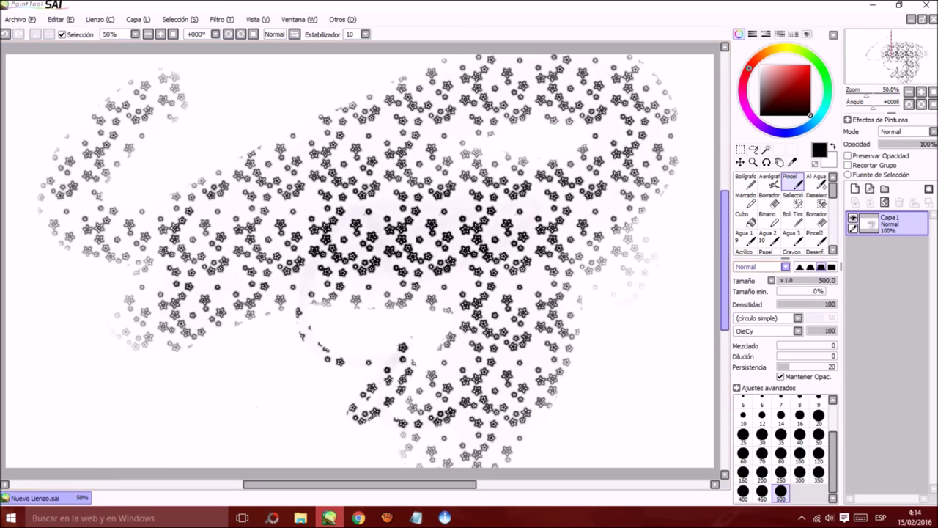
click(797, 318)
click(753, 346)
Step: Paint a freehand test blob with the Cloth1 texture near the canvas's upper left and one with Wave s near the lower left
click(798, 331)
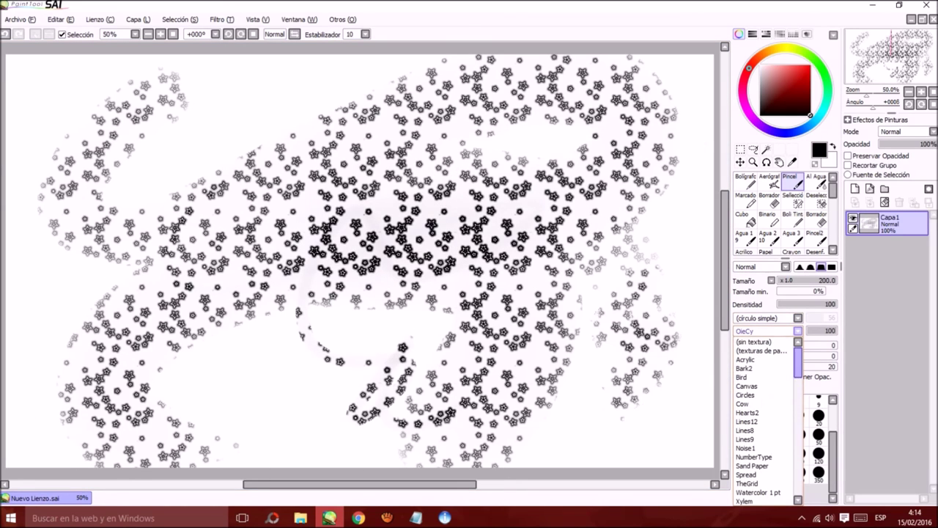
drag(799, 362, 798, 385)
click(754, 419)
drag(237, 107, 171, 192)
click(797, 330)
click(748, 490)
drag(286, 387, 192, 368)
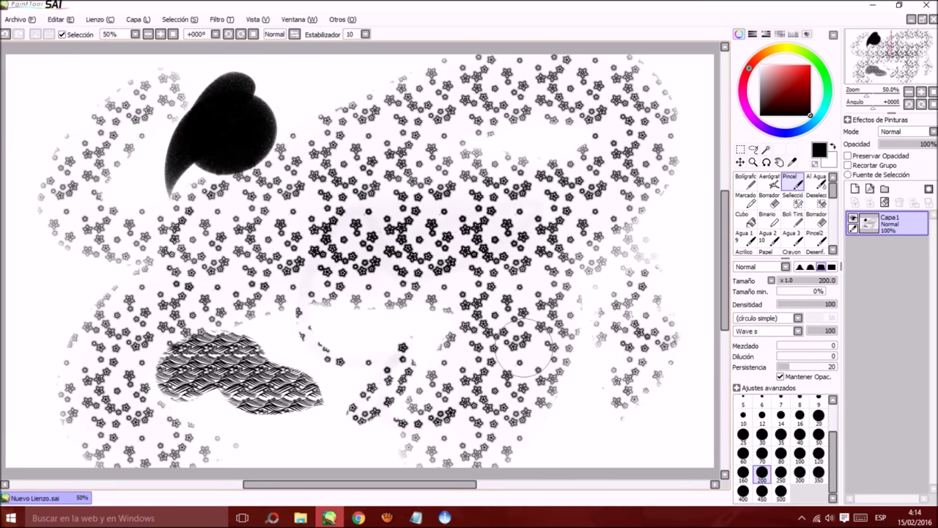
Step: Paint a test stroke with the Bark2 texture in the canvas's lower right and another with a texture from further down the list
click(785, 330)
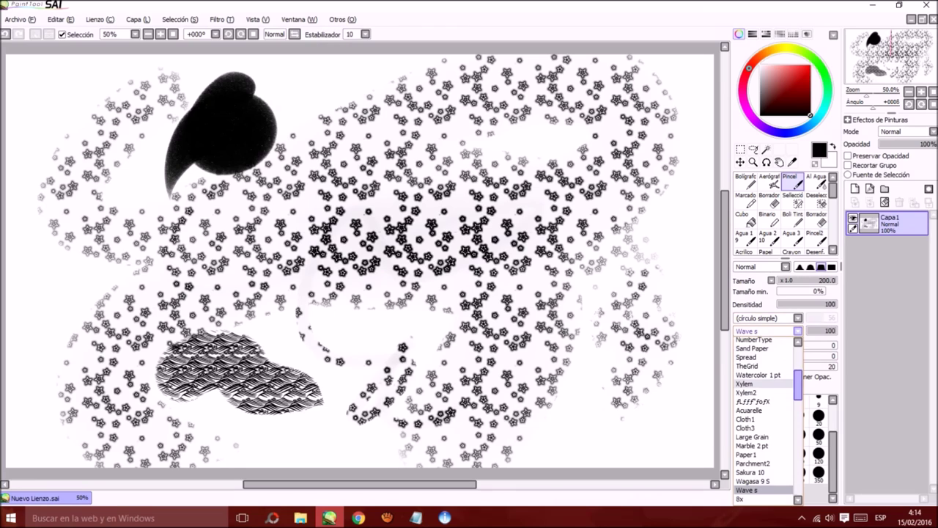
drag(799, 384, 798, 363)
click(745, 369)
mouse_move(621, 401)
mouse_down()
mouse_move(581, 429)
mouse_move(424, 359)
mouse_up()
click(784, 330)
drag(798, 363, 798, 410)
click(743, 470)
mouse_move(640, 284)
mouse_down()
mouse_move(491, 183)
mouse_move(392, 355)
mouse_up()
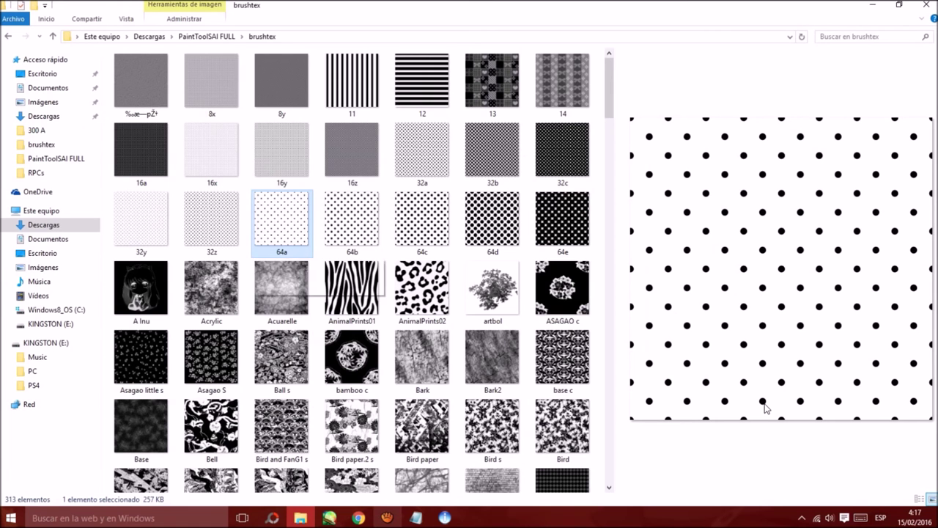
Step: Preview the brushtex folder's texture images one after another, from 64b through AnimalPrints02 and the ones after it
key(Right)
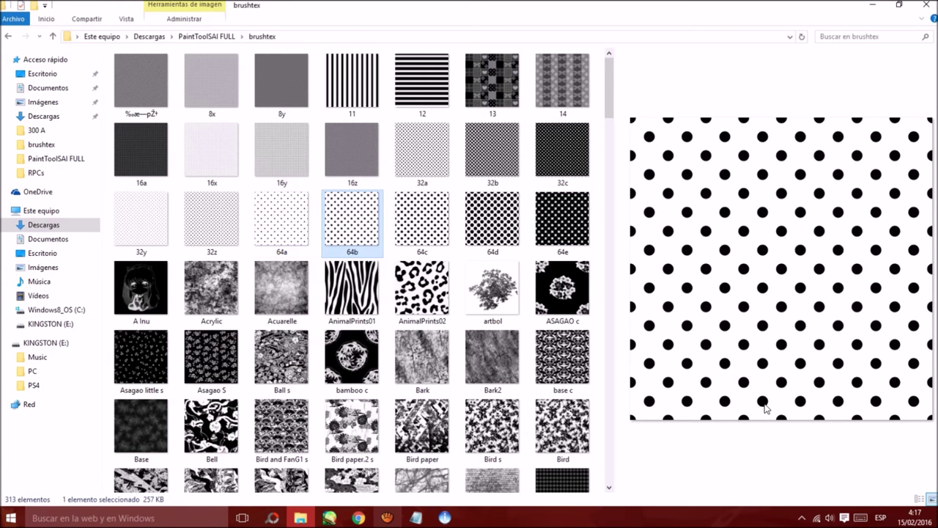
key(Right)
key(Right)
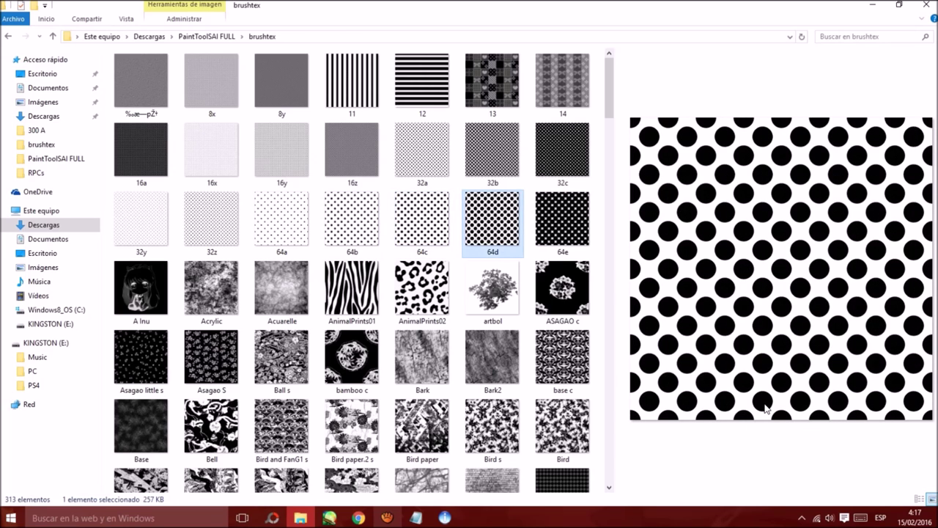
key(Right)
key(Right)
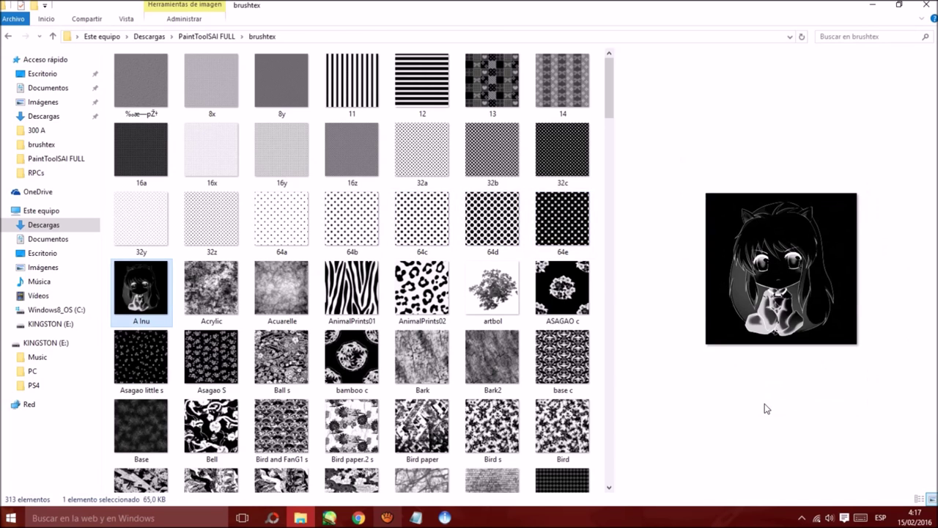
key(Right)
key(Right)
key(Right)
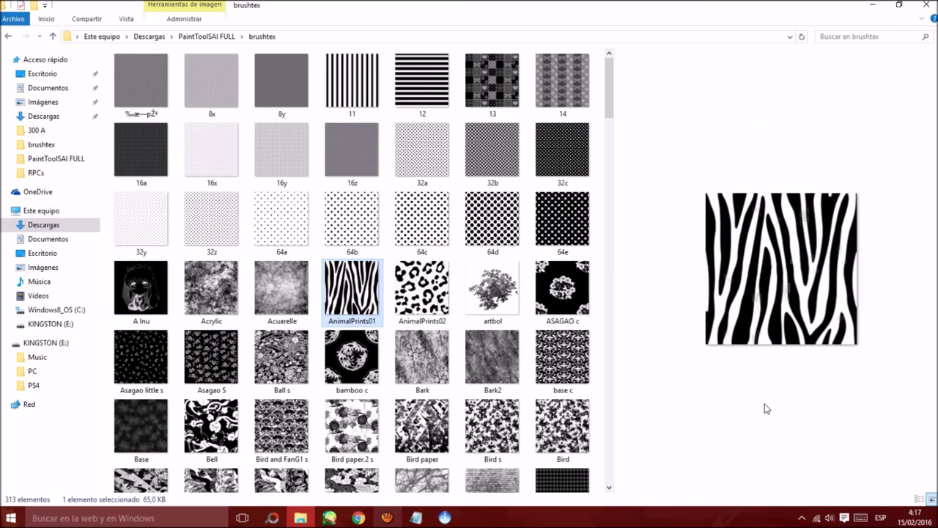
key(Right)
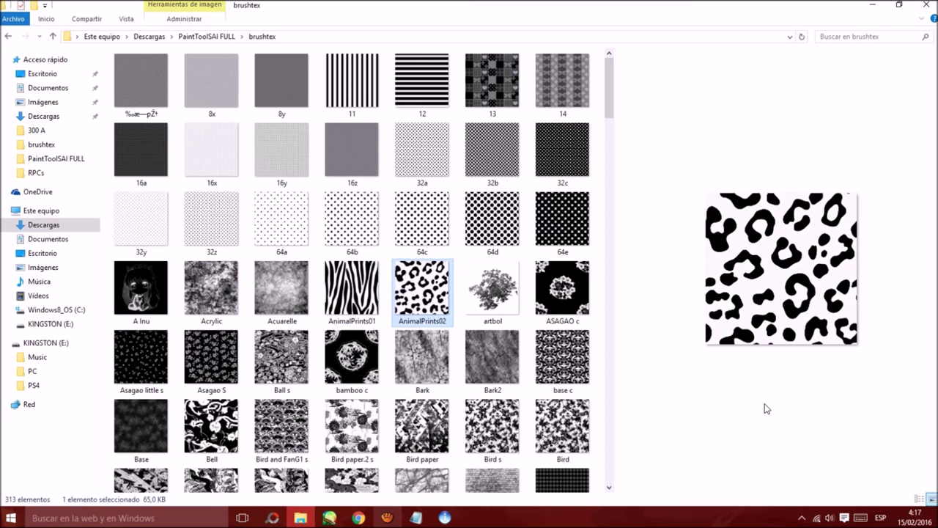
key(Right)
key(Right)
key(Right)
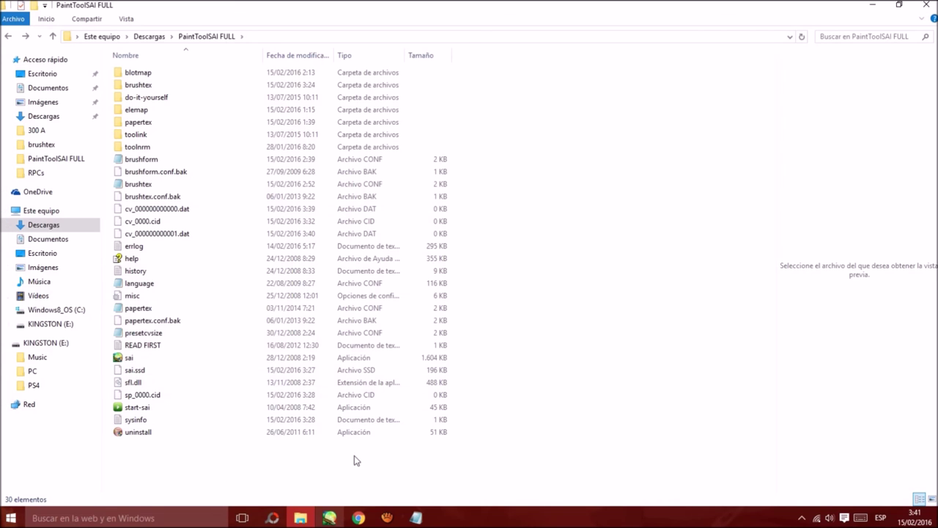
Step: Switch to PaintTool SAI, clear the contents of Capa1 and collapse the painting effects settings
click(328, 518)
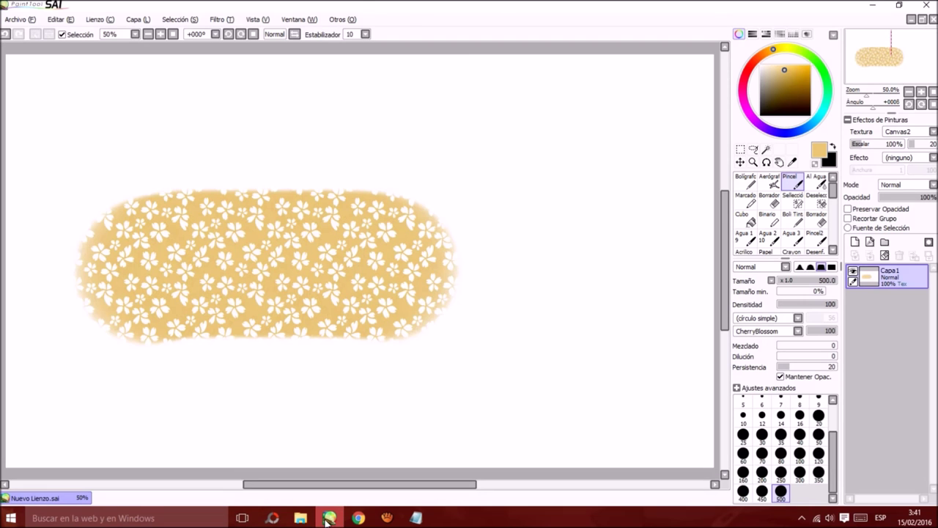
click(885, 255)
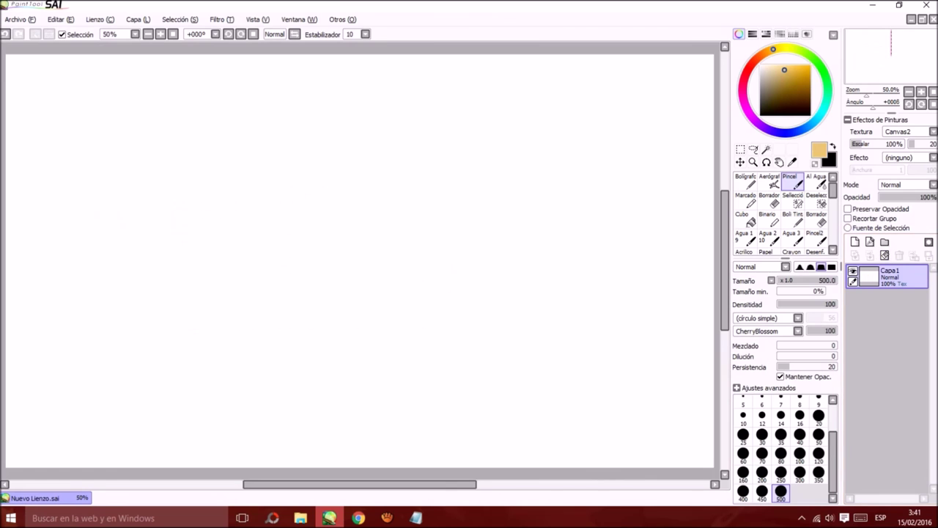
click(849, 120)
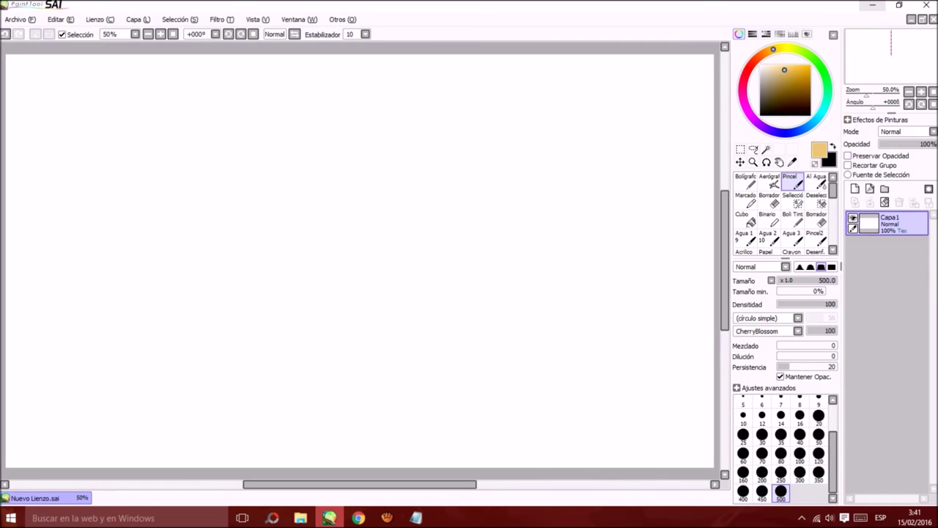
Step: Return to the PaintToolSAI FULL folder in File Explorer
click(872, 4)
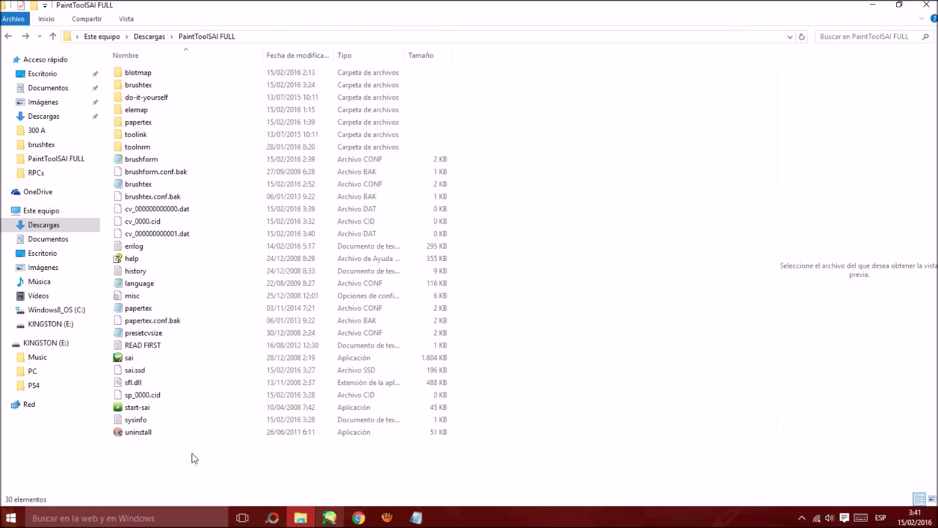
key(super)
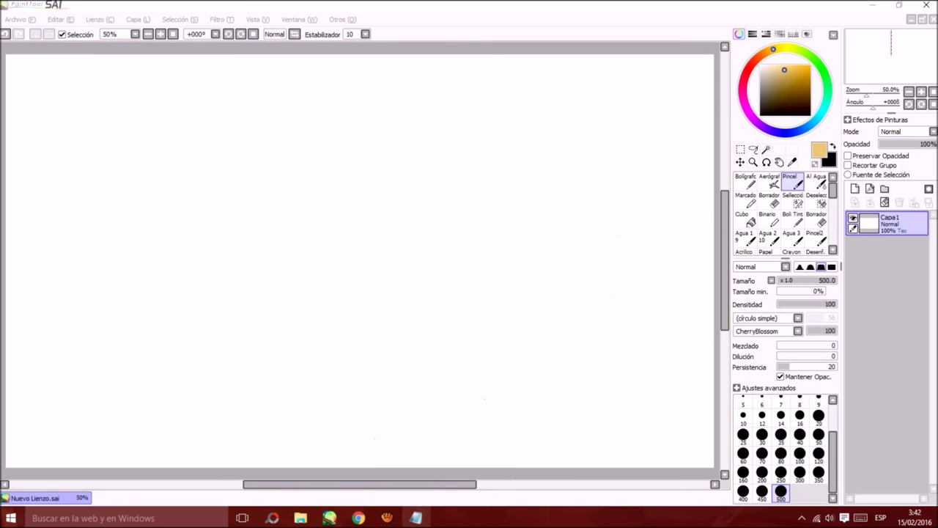
click(872, 5)
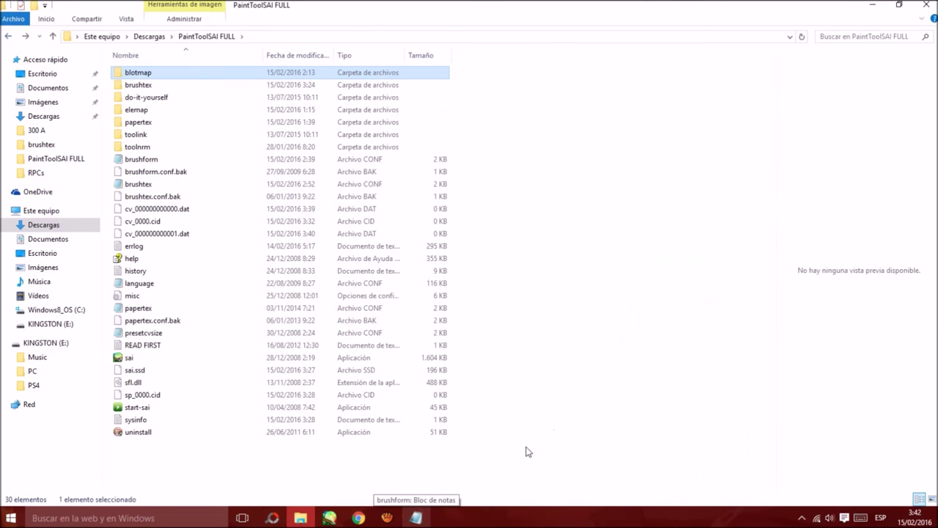
click(340, 469)
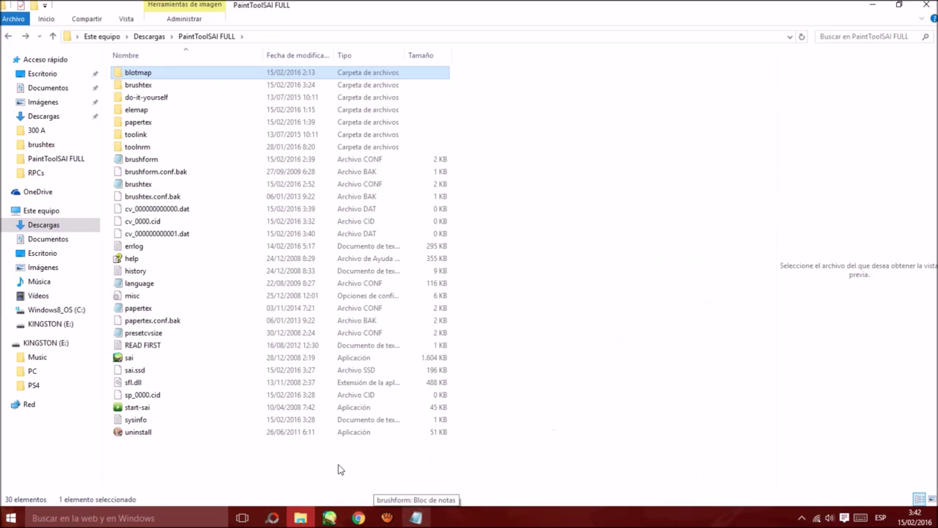